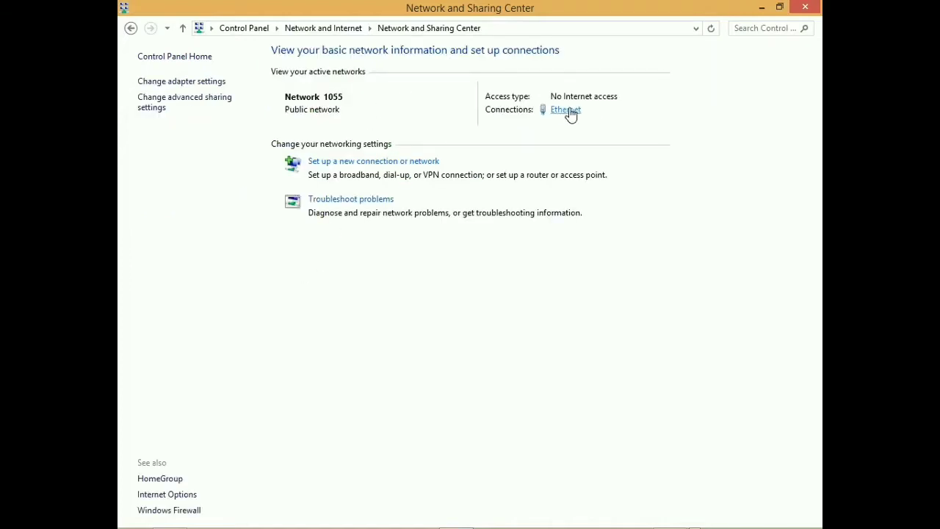
Step: Confirm the Ethernet adapter has DHCP address 192.168.1.2 with gateway 192.168.1.1, then launch Firefox
click(569, 112)
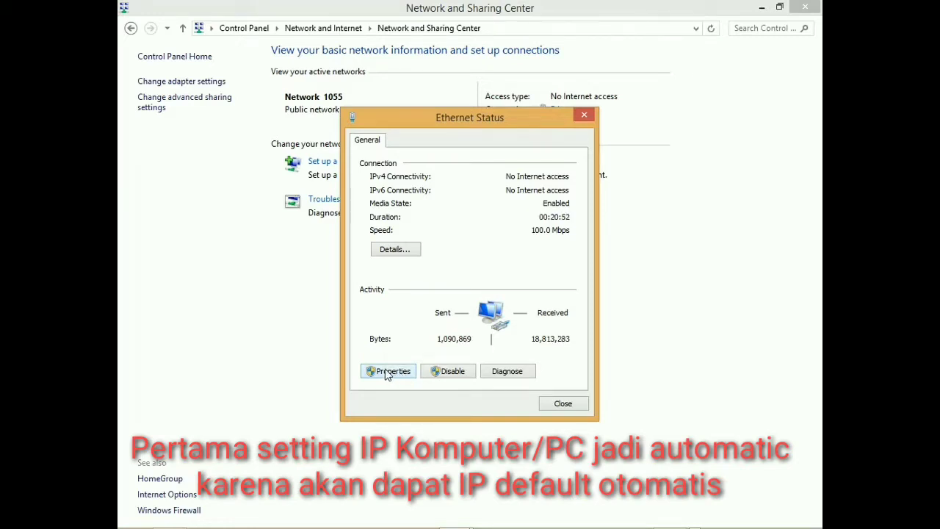
click(387, 371)
scroll(393, 353, down, 2)
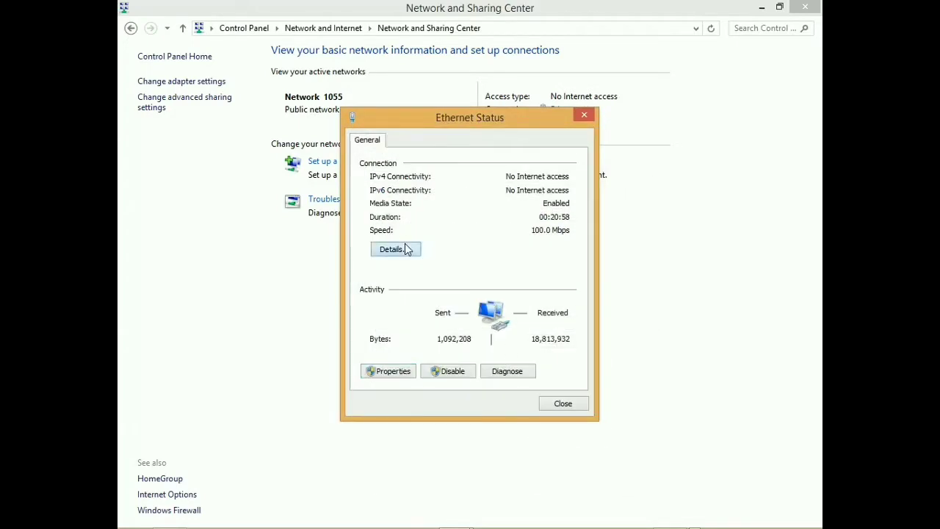
click(403, 249)
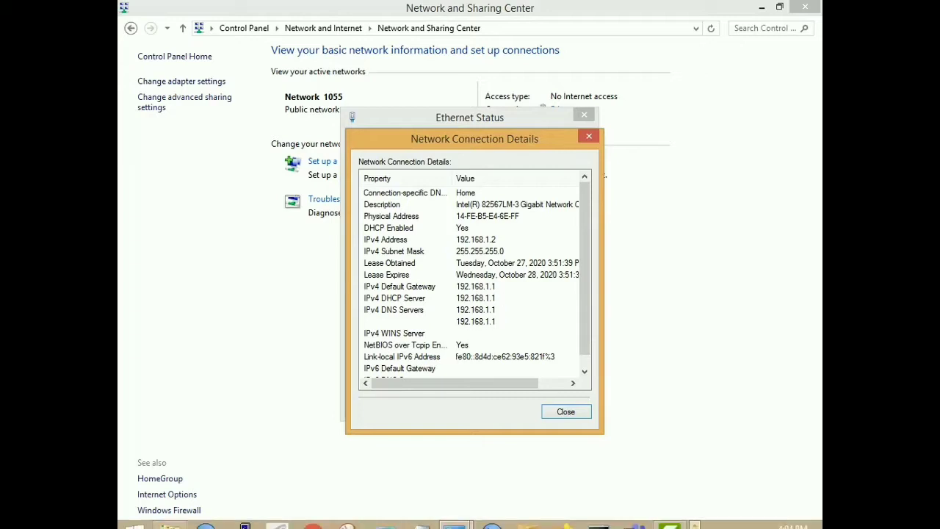
mouse_move(476, 519)
click(556, 518)
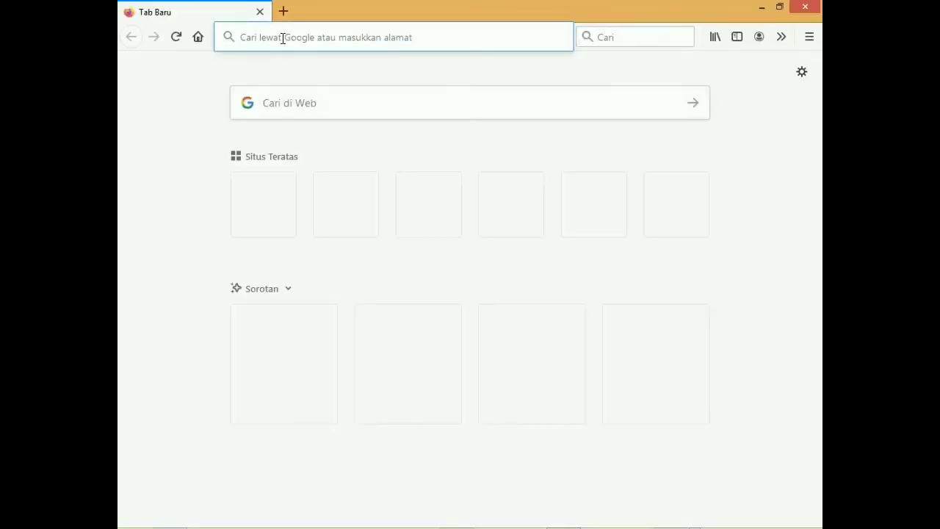
Step: Open 192.168.1.1 and sign in to the ONU admin with the admin account and its password
text(192.16)
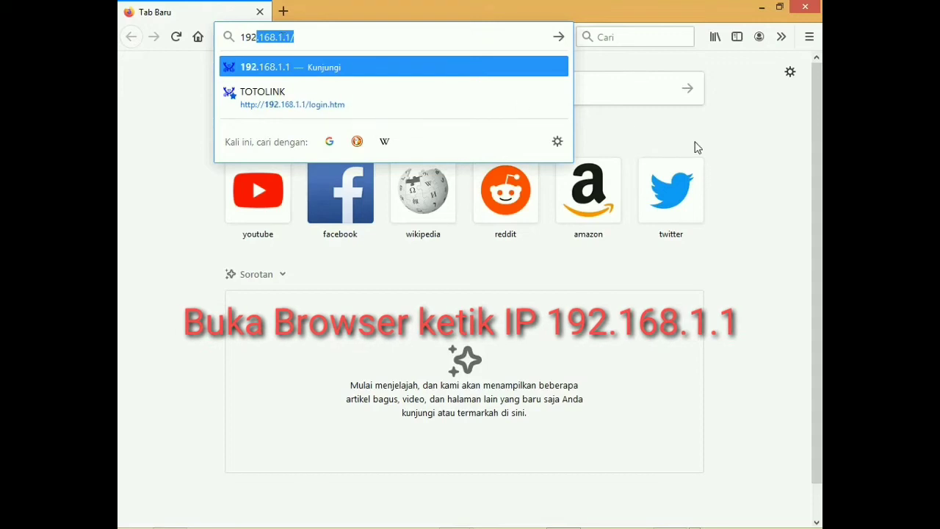
text(8.1.1)
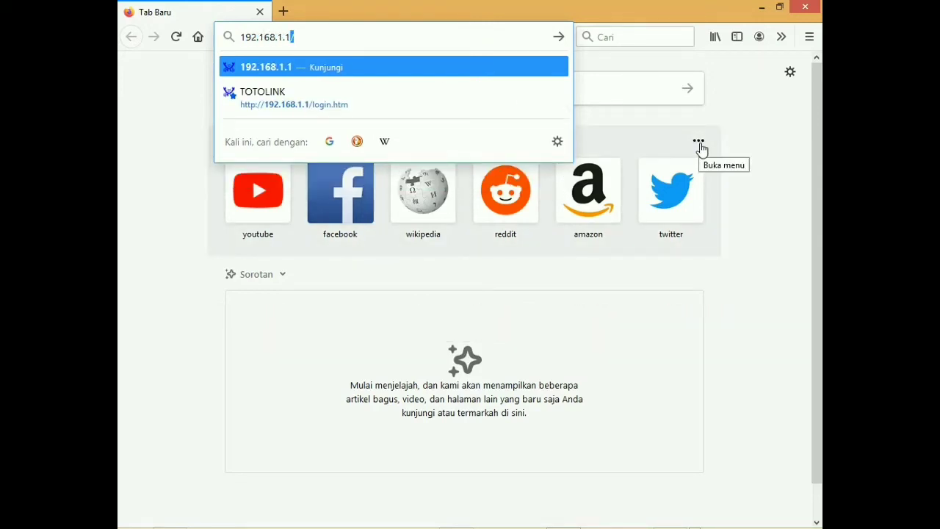
key(Return)
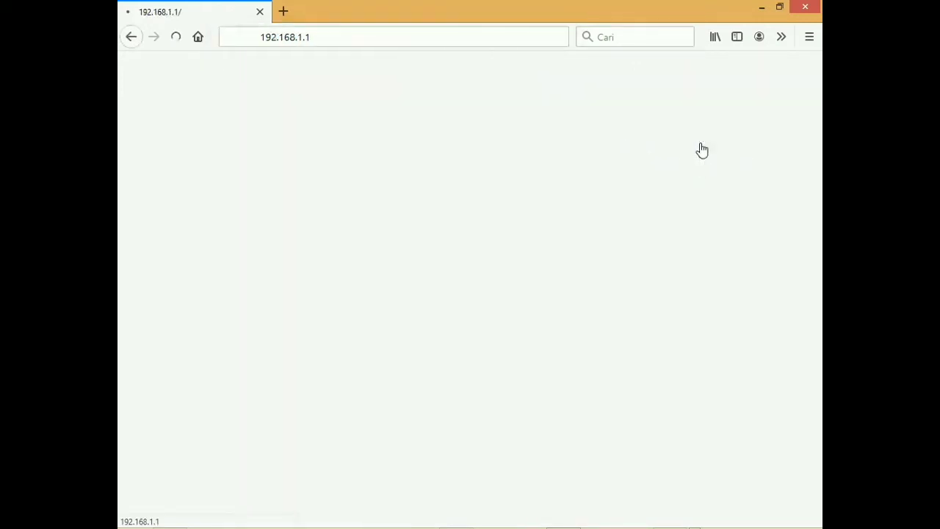
text(admin)
key(Tab)
text(admin)
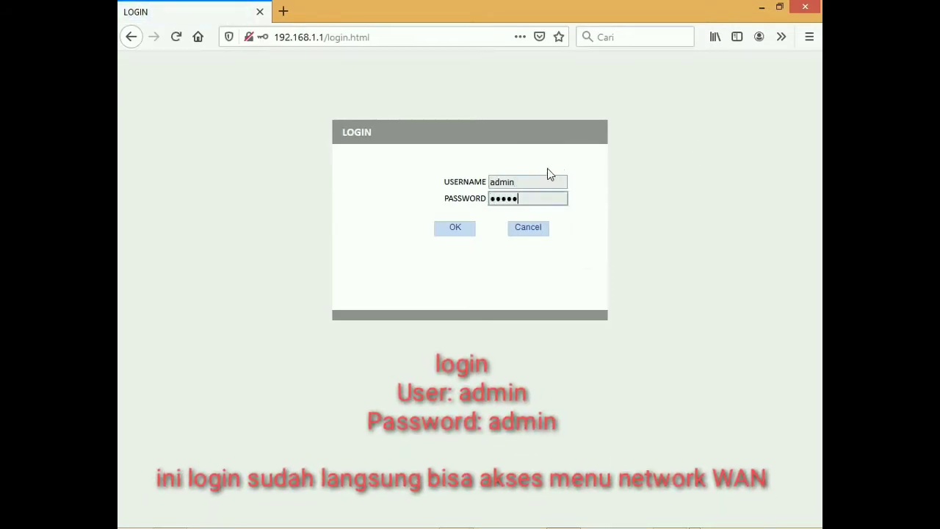
key(Return)
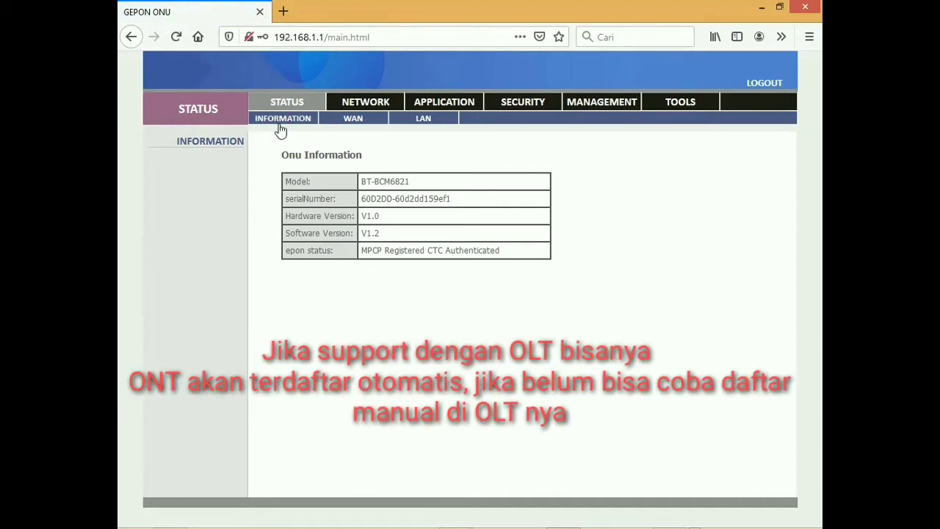
Step: Read the software version and EPON status, then view the WAN status page
drag(277, 237, 551, 258)
click(379, 253)
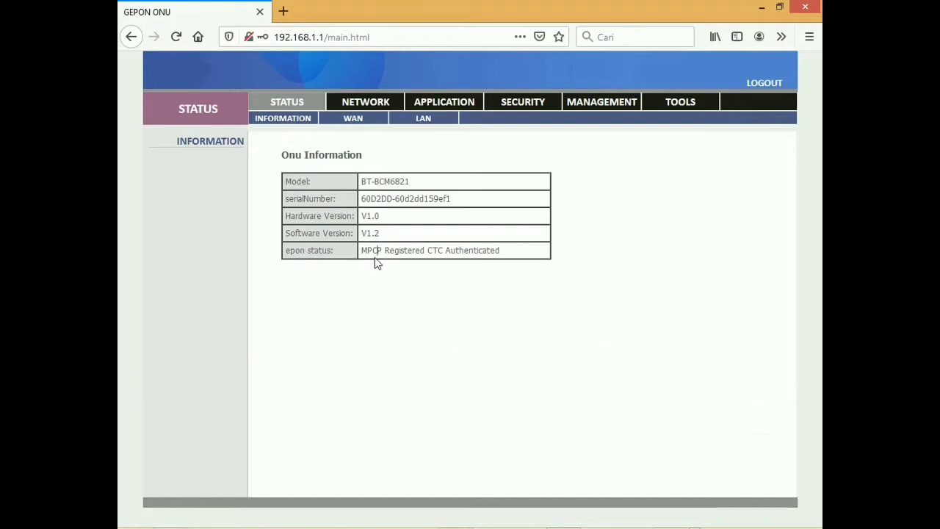
click(348, 120)
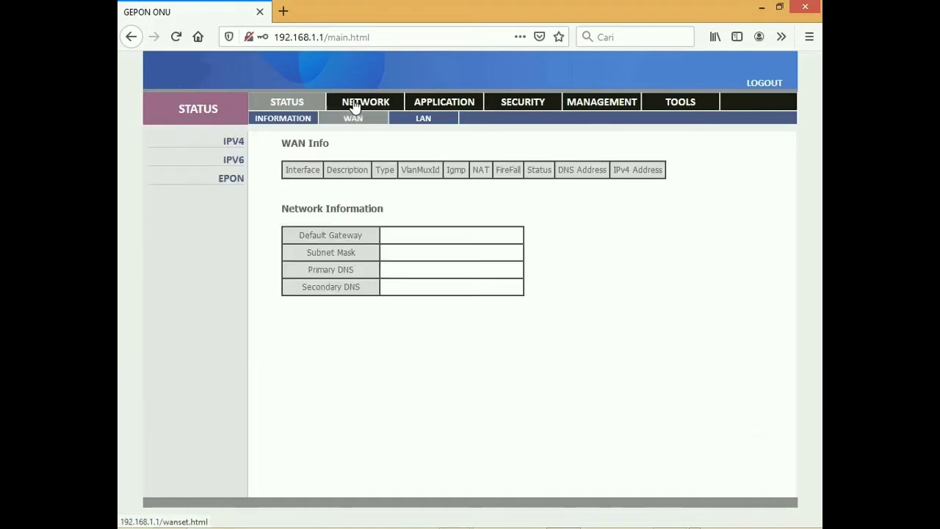
Step: Open NETWORK > WAN SET and review the new WAN connection and its mode choices
click(360, 102)
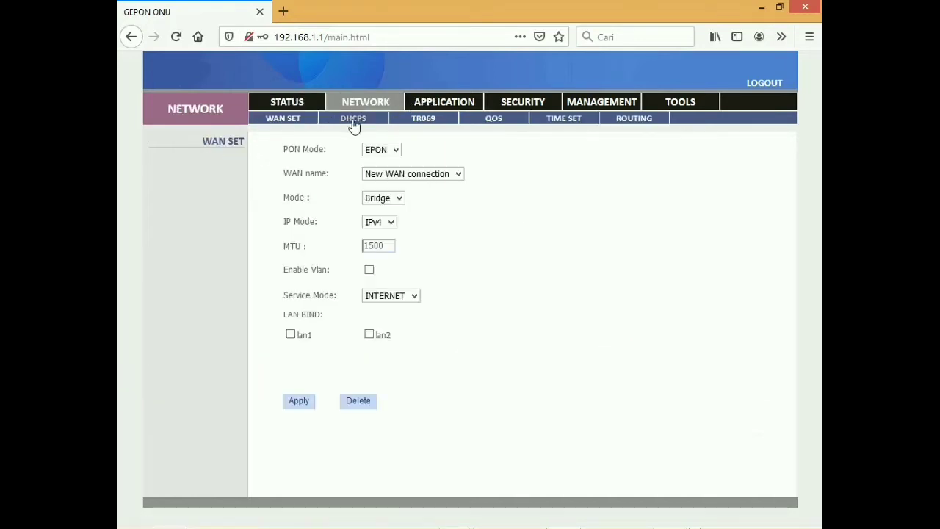
click(291, 123)
click(416, 176)
click(418, 178)
click(399, 198)
click(390, 232)
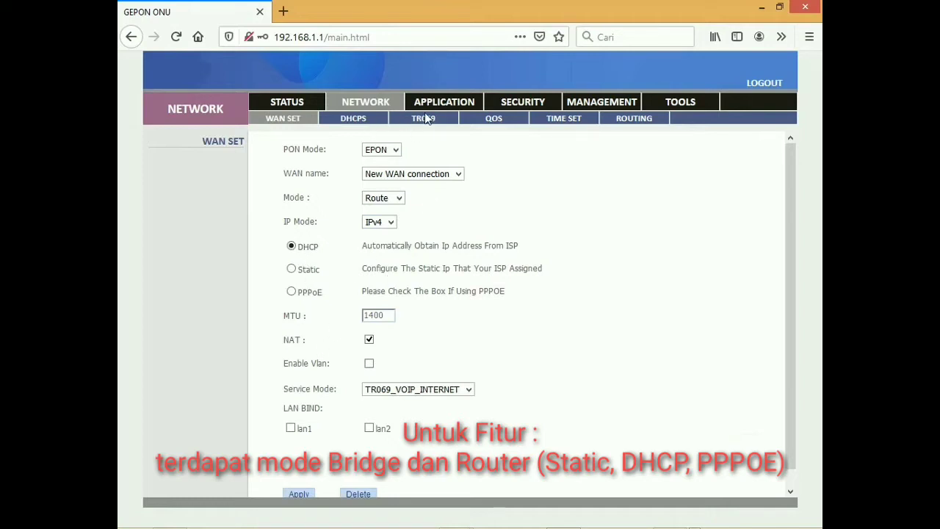
Step: Browse the Application, Security, Management and Tools sections, then return to WAN settings
click(460, 103)
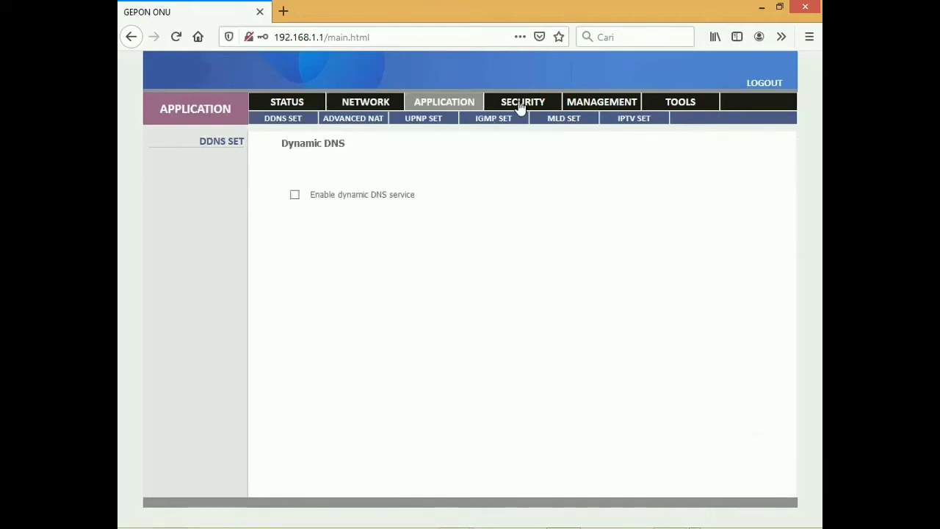
click(325, 119)
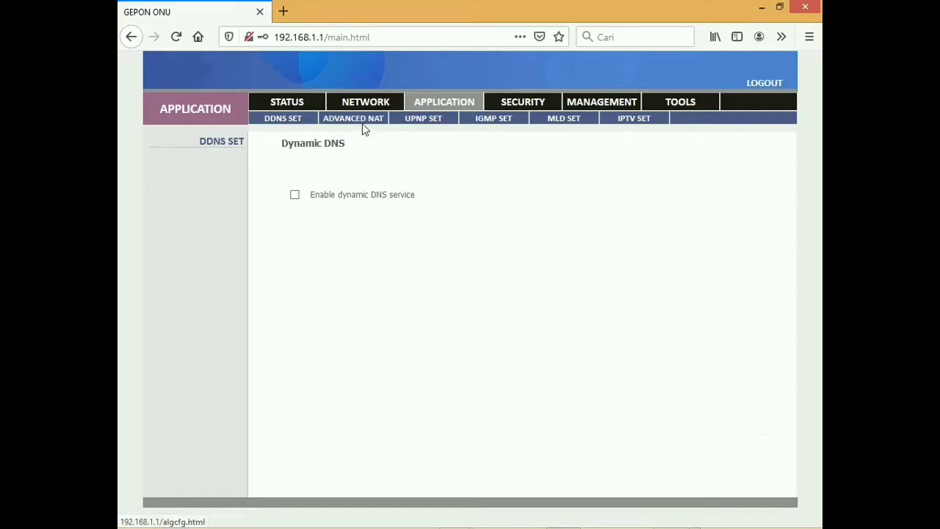
click(358, 119)
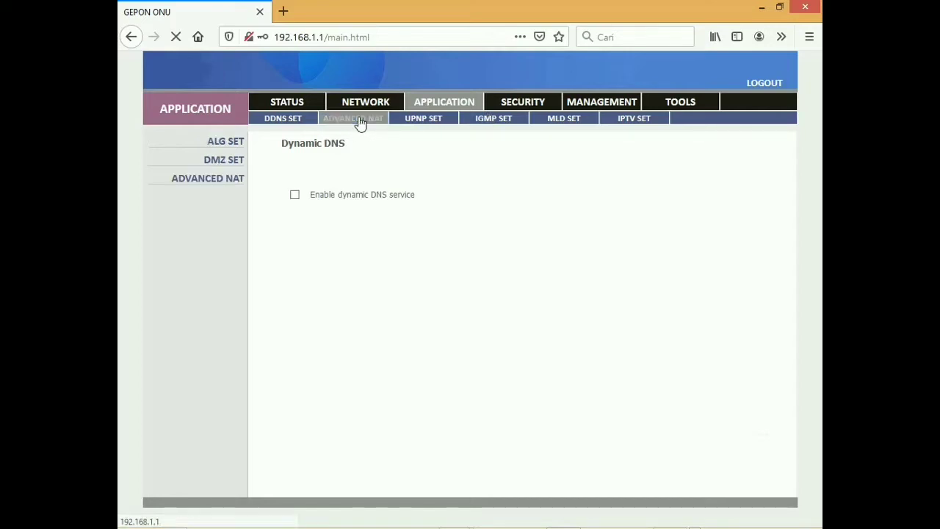
click(509, 105)
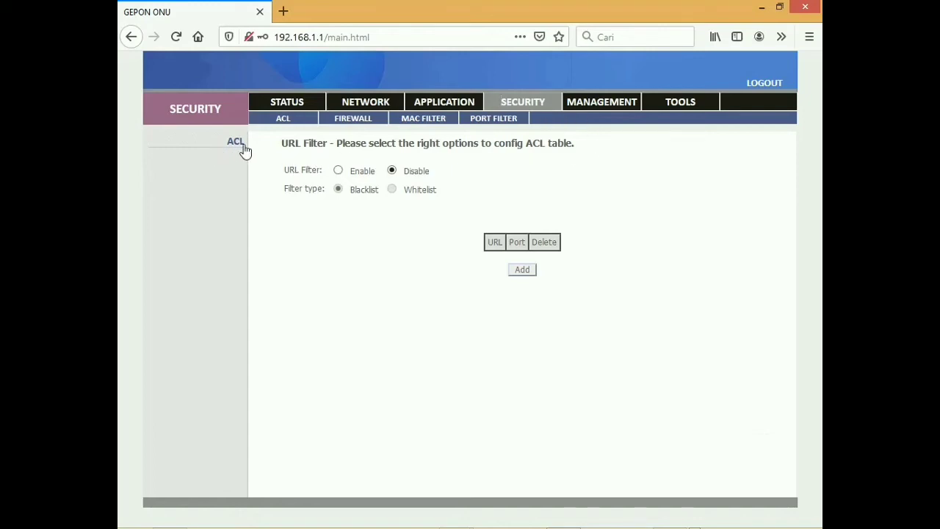
click(588, 103)
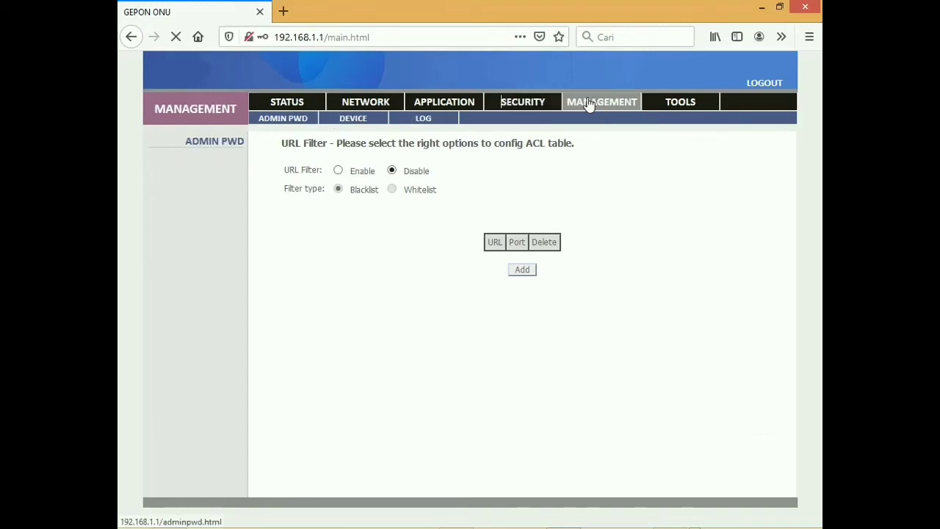
click(670, 106)
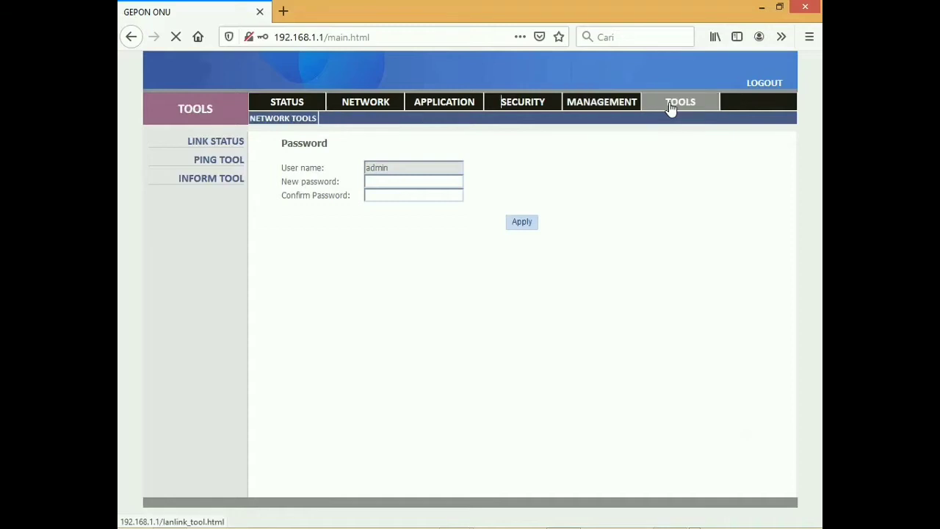
click(210, 162)
click(205, 182)
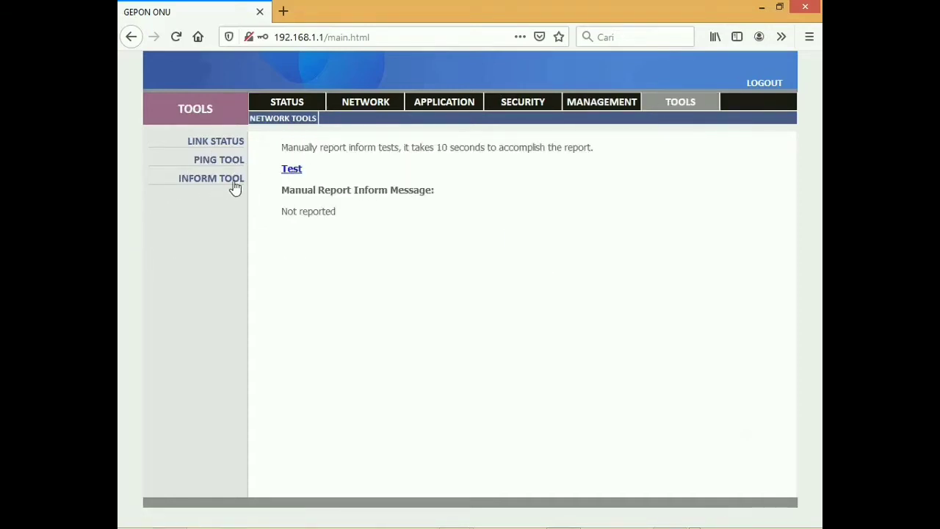
click(348, 103)
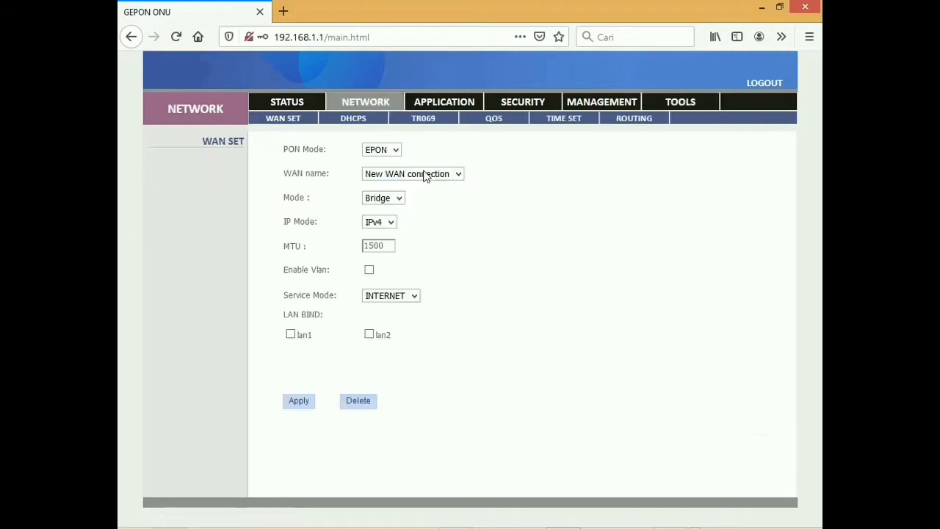
Step: Set the new EPON WAN connection to Route mode with PPPoE, enter the account credentials, and apply
click(380, 173)
click(381, 187)
click(381, 149)
click(381, 160)
click(379, 198)
click(374, 231)
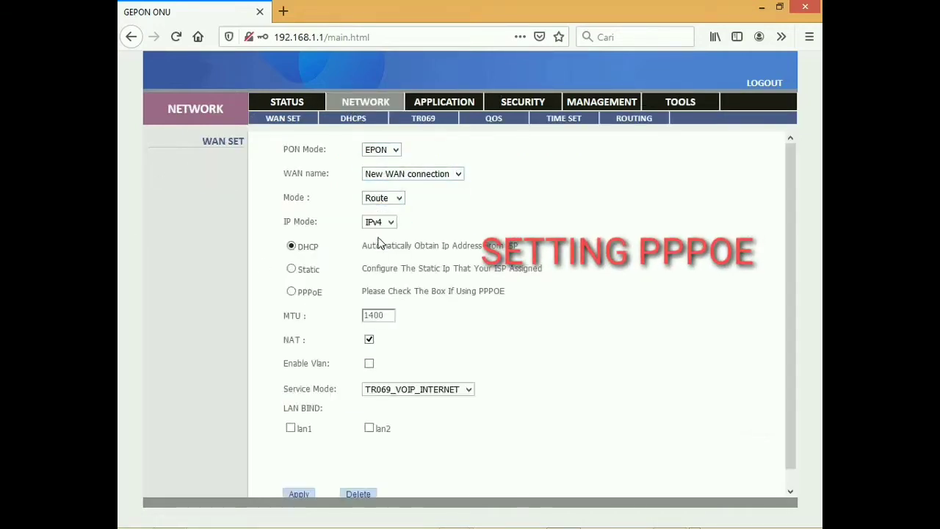
click(291, 292)
scroll(297, 191, down, 5)
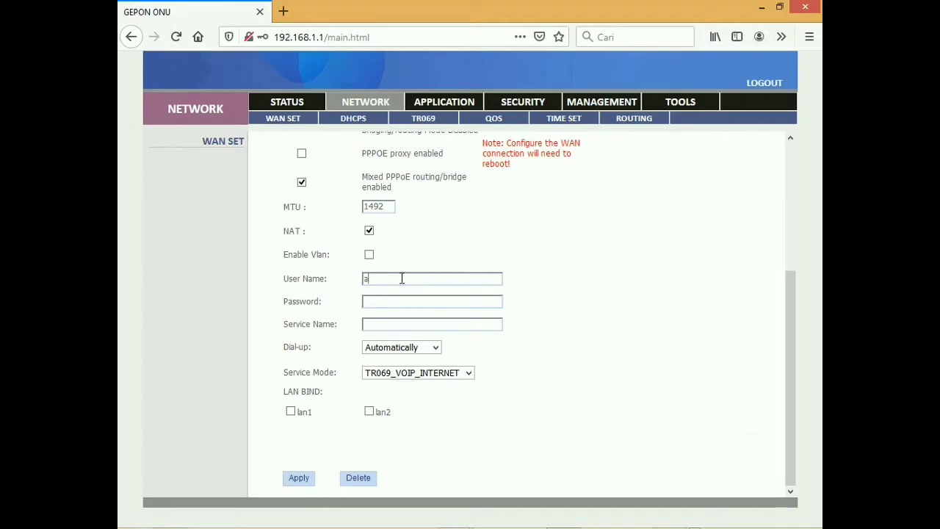
key(Tab)
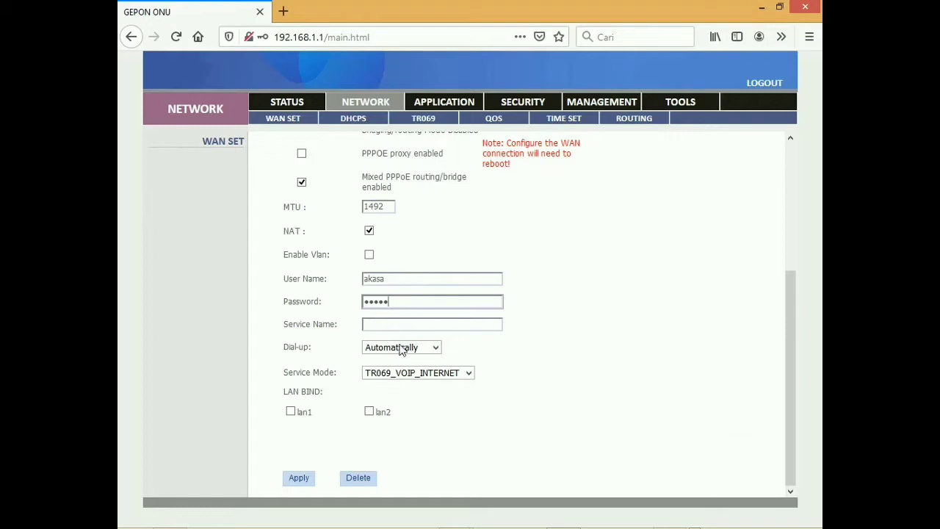
click(299, 478)
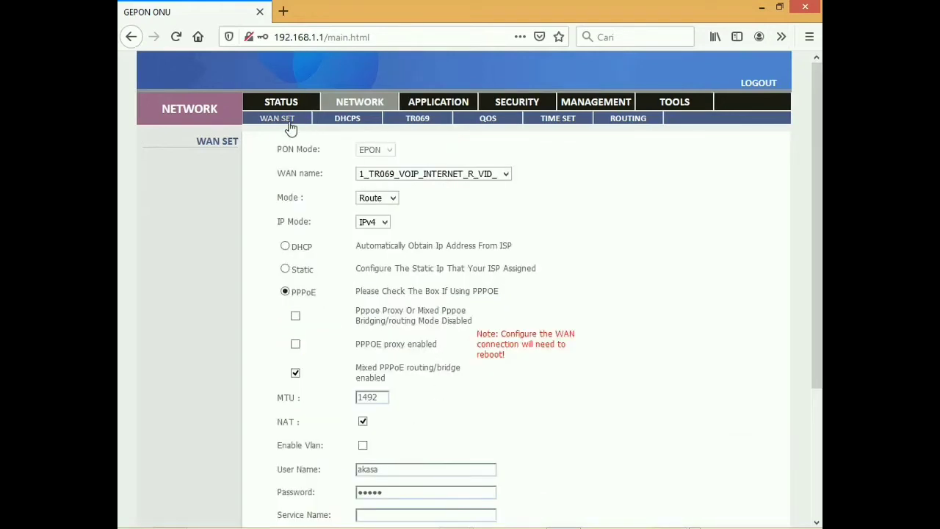
Step: Verify the WAN status shows PPPoE Connected via gateway 192.168.8.1, also checking LAN statistics
click(285, 104)
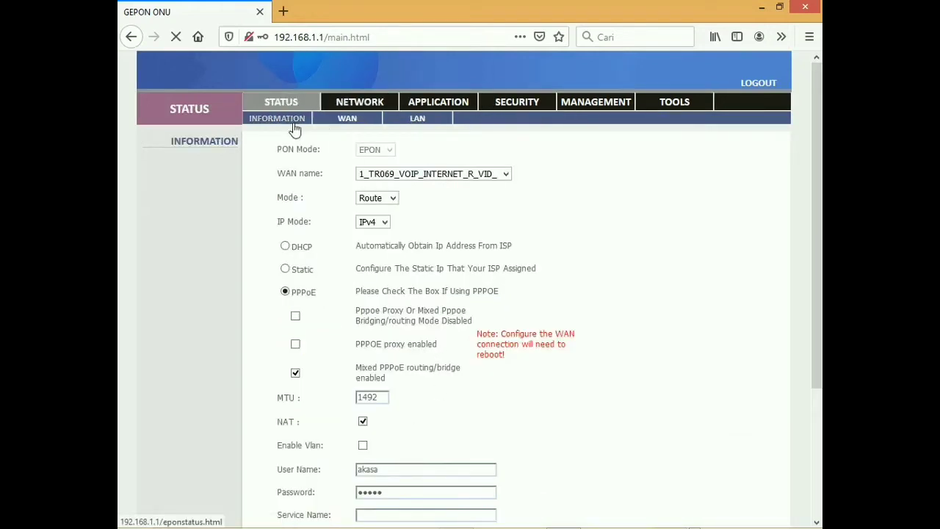
click(357, 119)
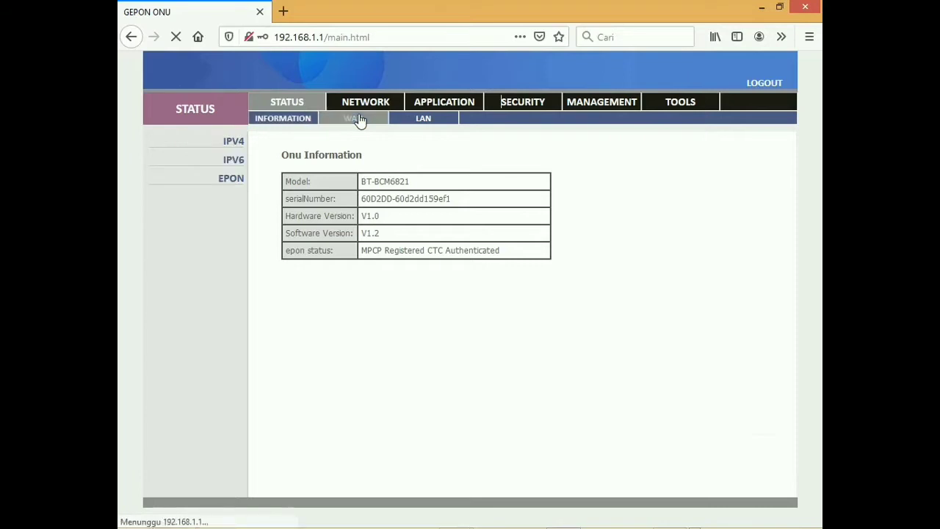
drag(406, 187, 707, 186)
click(707, 187)
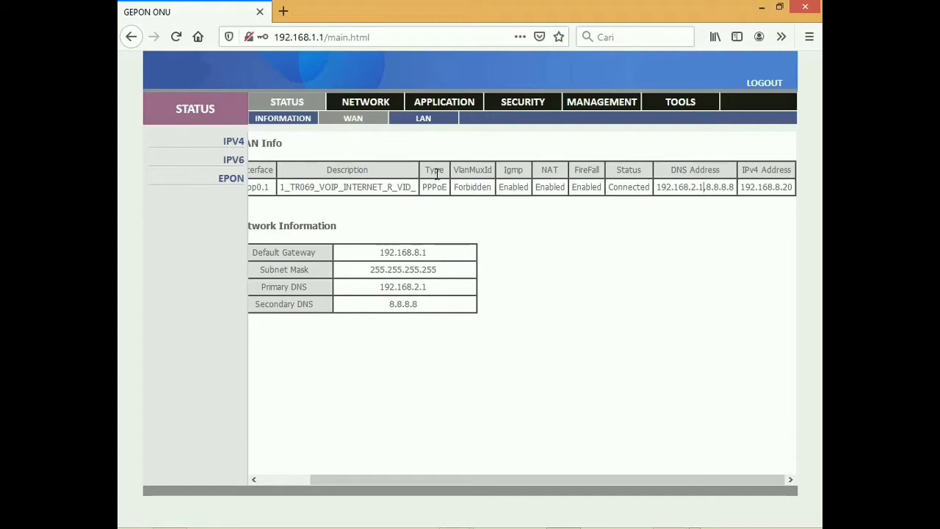
click(422, 124)
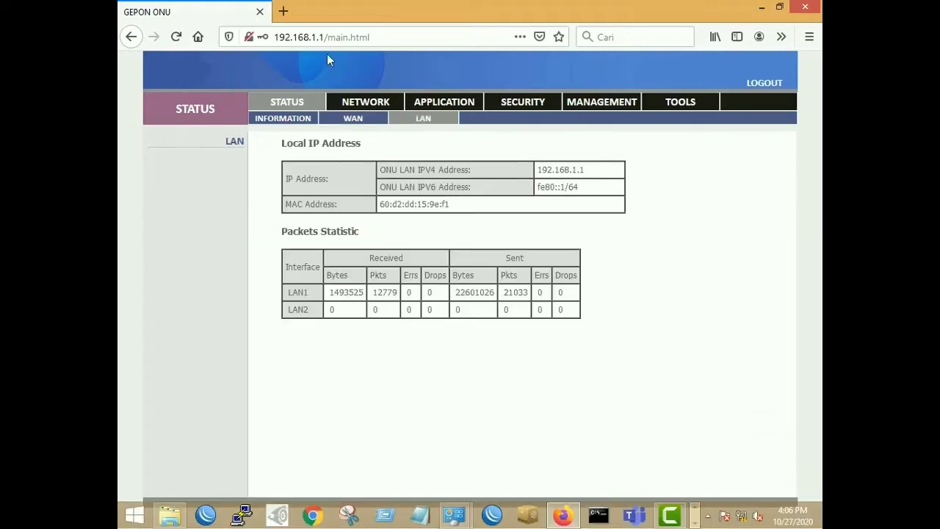
click(354, 118)
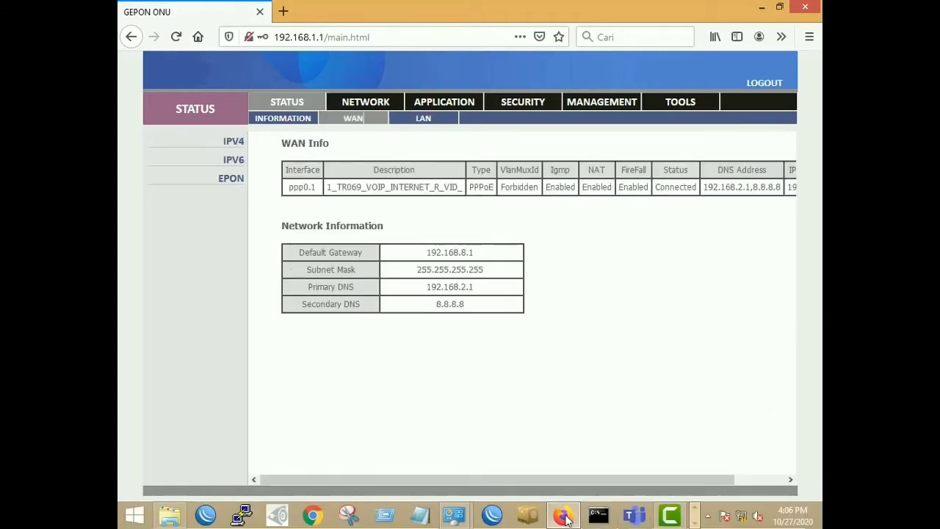
click(492, 516)
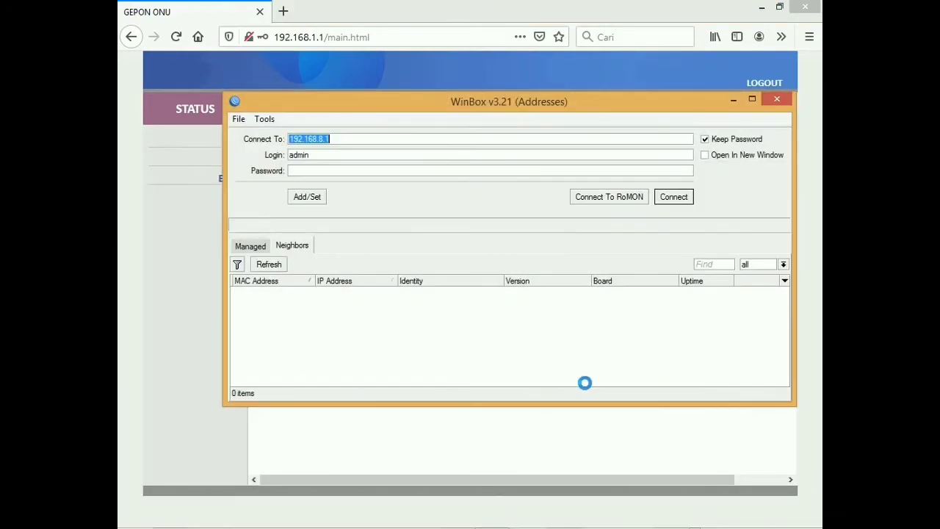
Step: Log in to the MikroTik router at 192.168.8.1 in WinBox and show the PPP connections
click(354, 171)
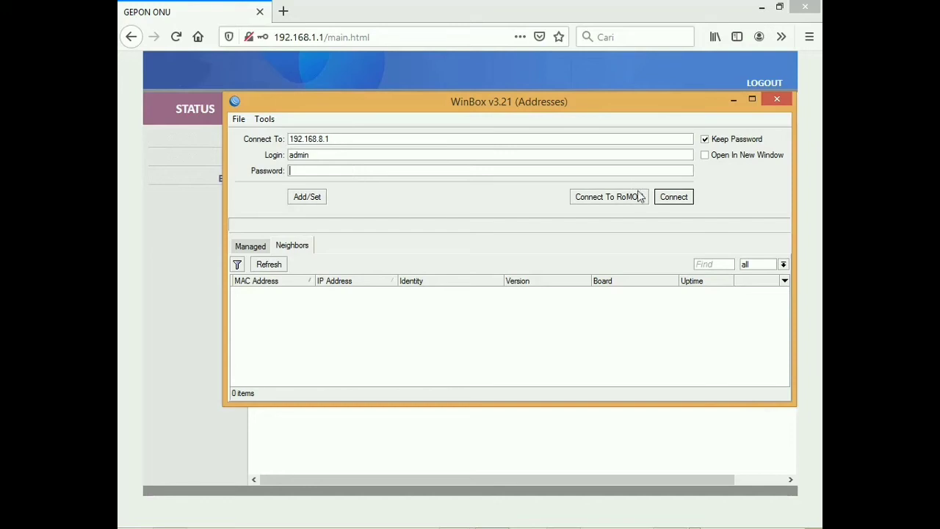
click(669, 196)
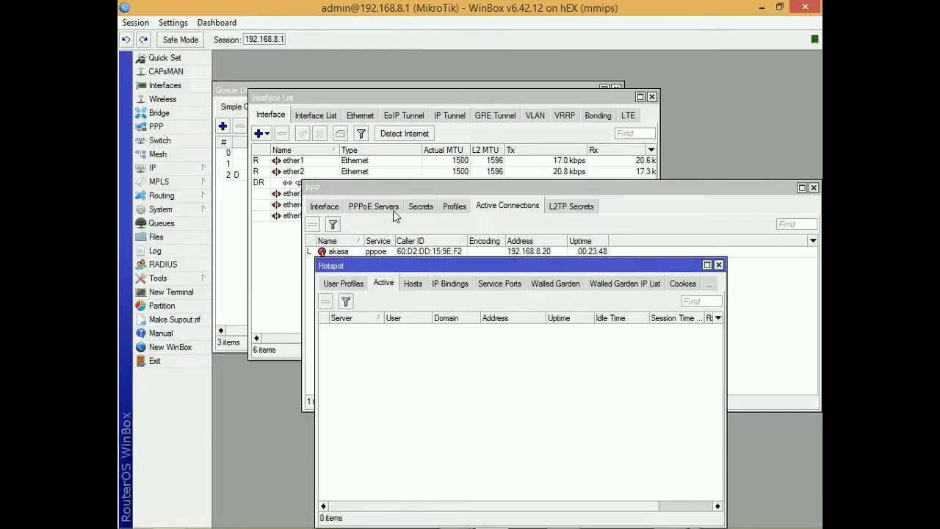
click(405, 191)
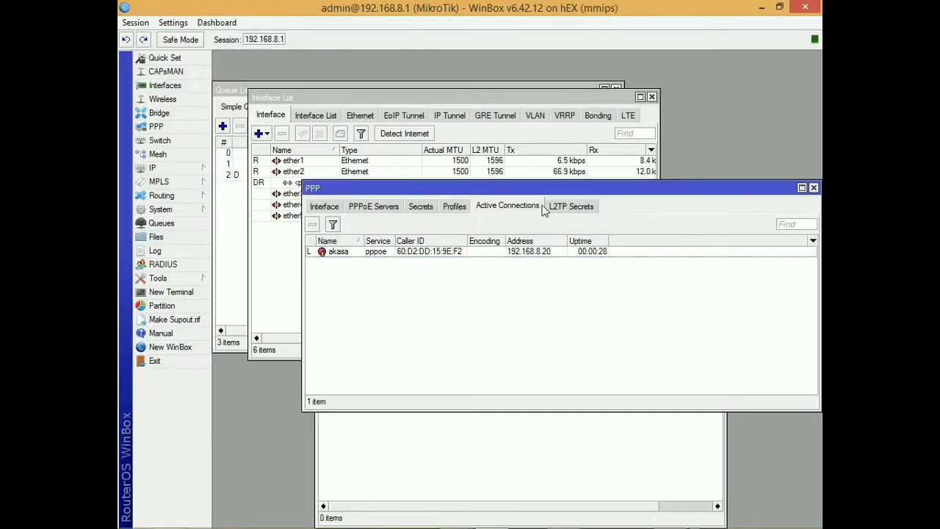
drag(546, 188, 500, 208)
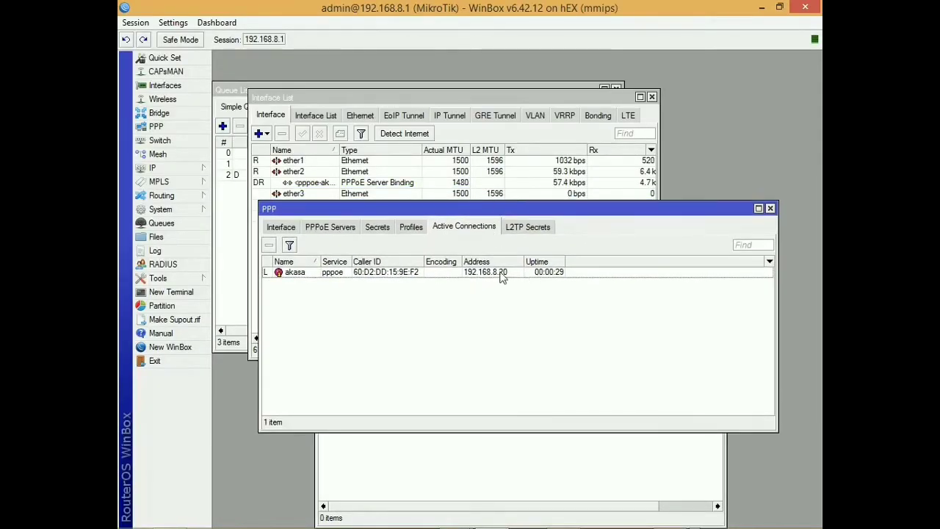
Step: Arrange WinBox beside the ONU WAN page to compare the PPPoE session at 192.168.8.20
mouse_move(505, 525)
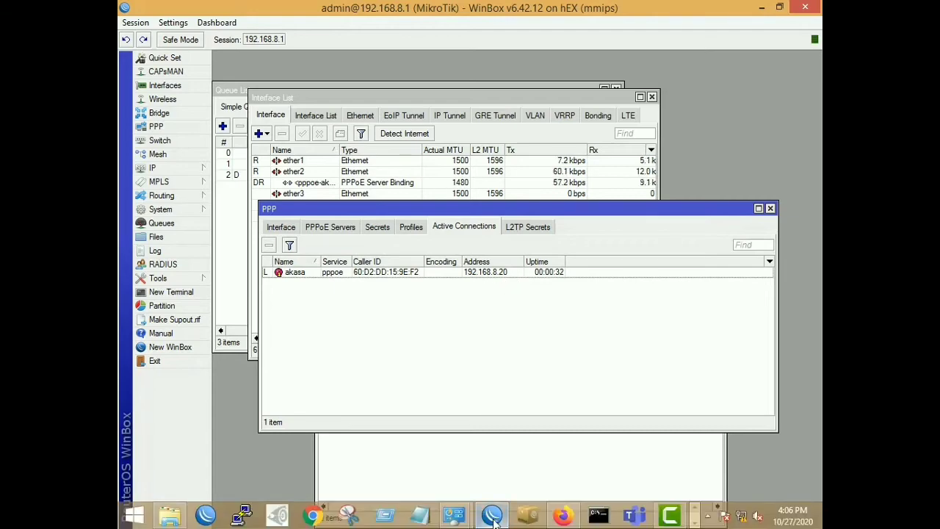
click(559, 516)
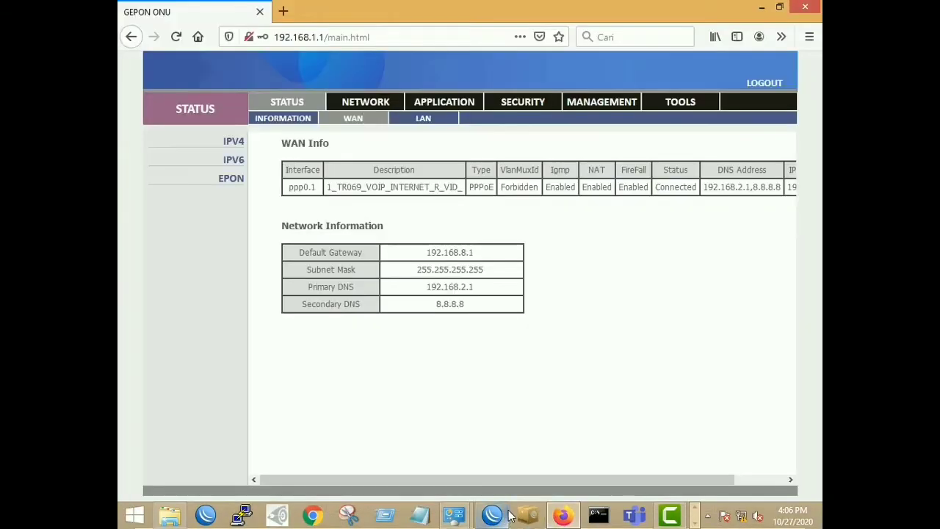
click(491, 516)
click(779, 7)
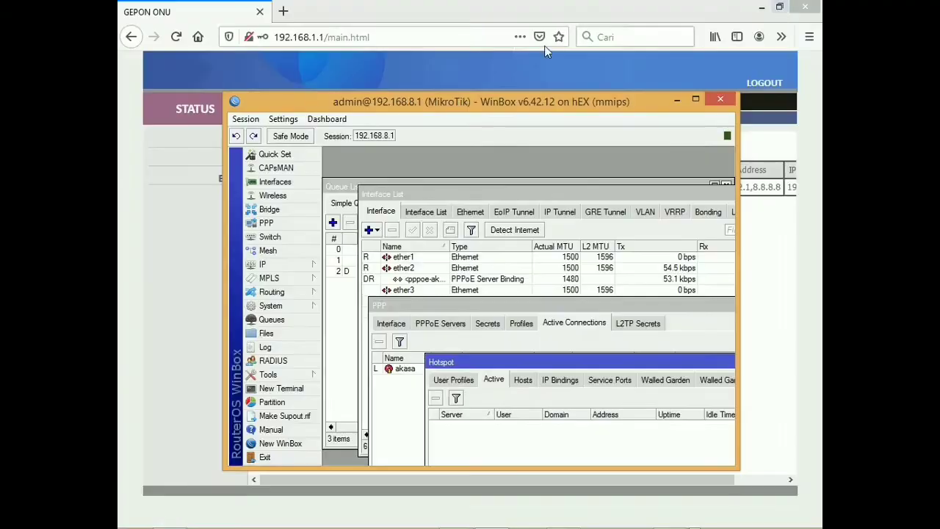
drag(486, 93, 460, 317)
double_click(556, 519)
drag(535, 387, 523, 392)
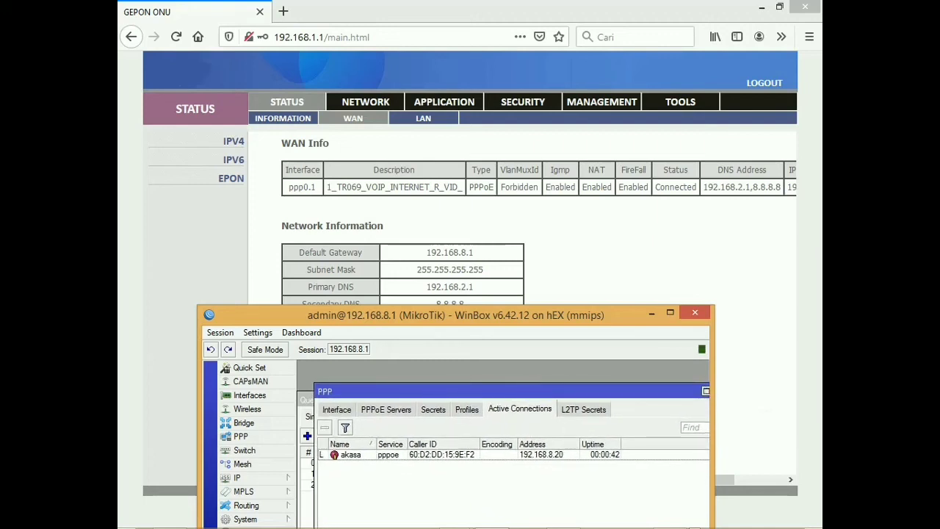
drag(662, 186, 821, 192)
click(790, 188)
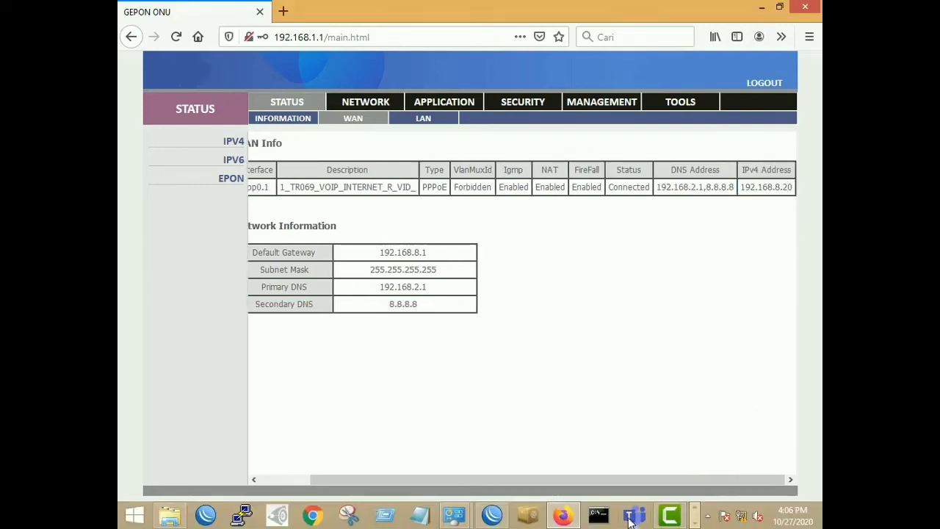
Step: Open a private Firefox tab and enter google.com
click(501, 517)
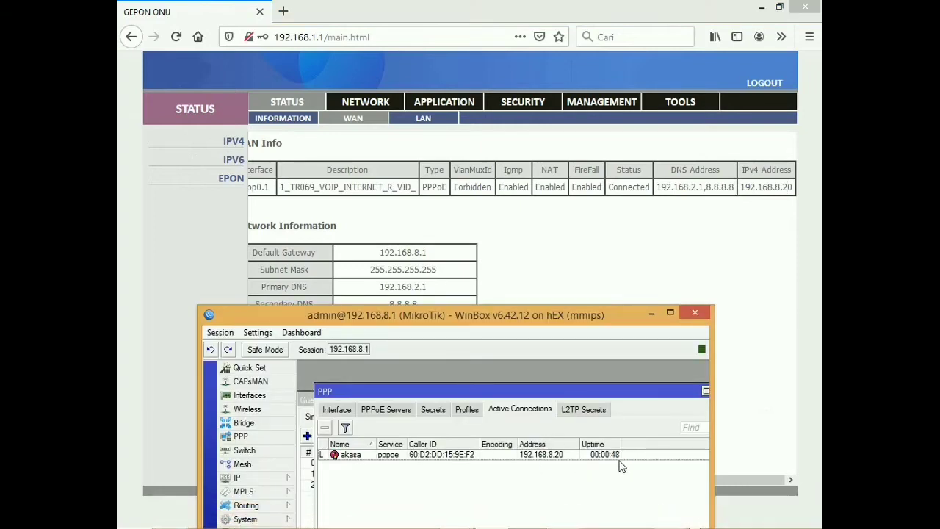
click(275, 21)
text(goog)
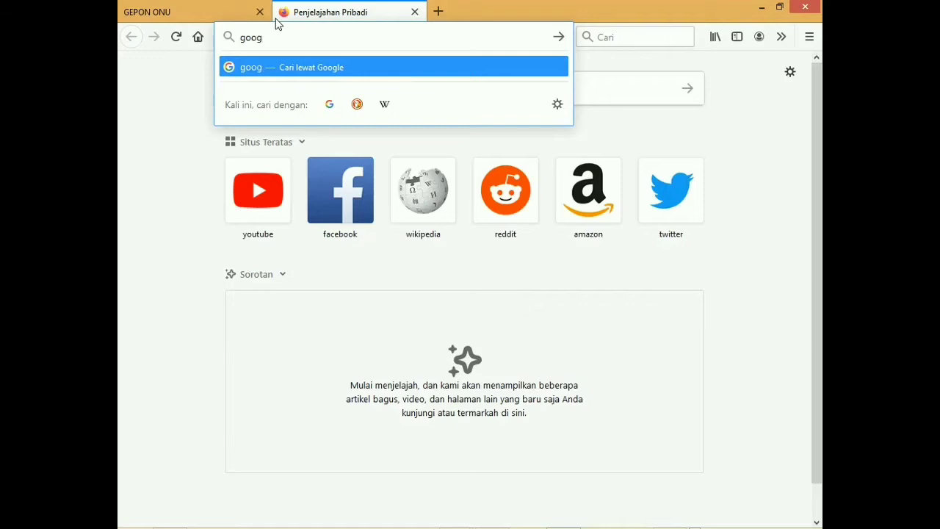
text(le.com)
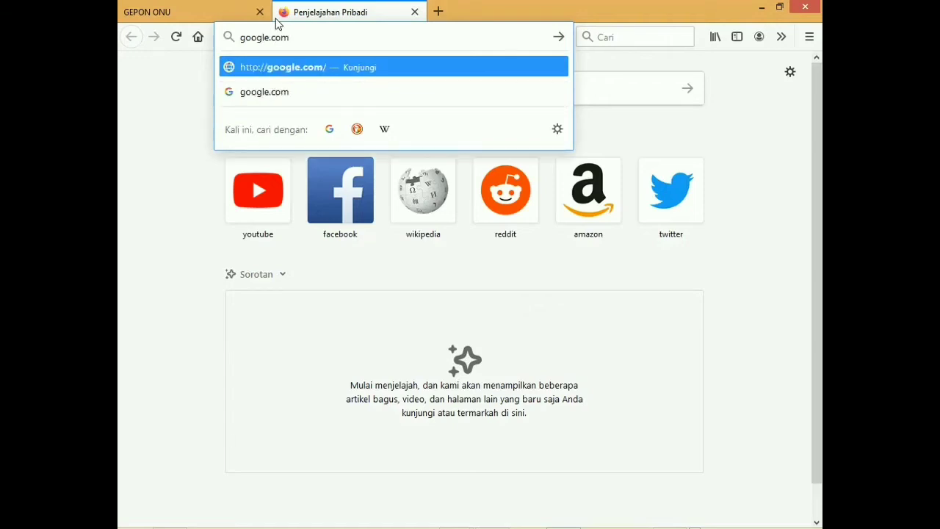
Step: Load google.com and youtube.com to test the link, then close the YouTube tab
key(Return)
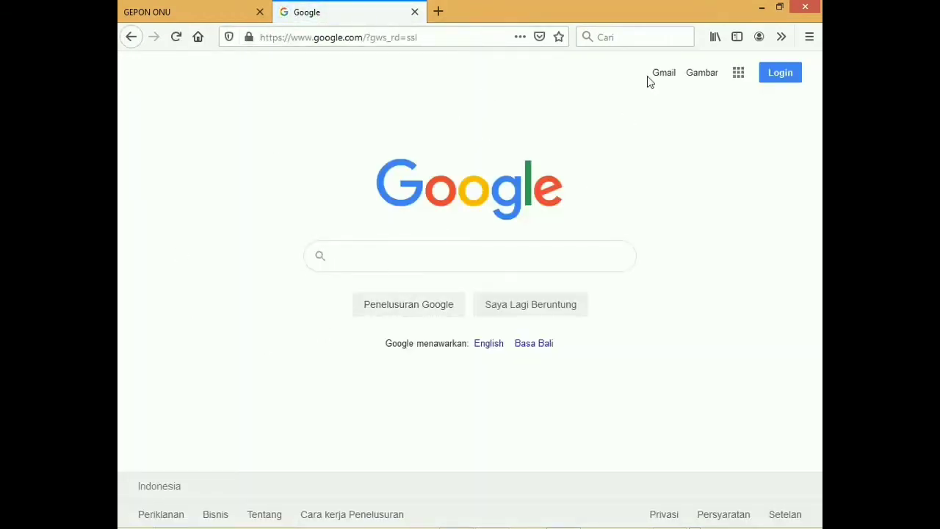
click(358, 35)
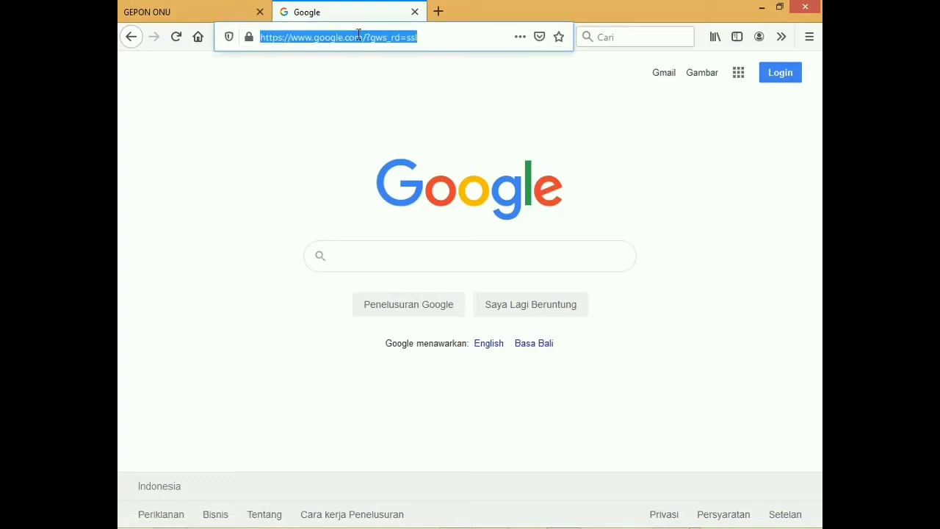
text(youtube)
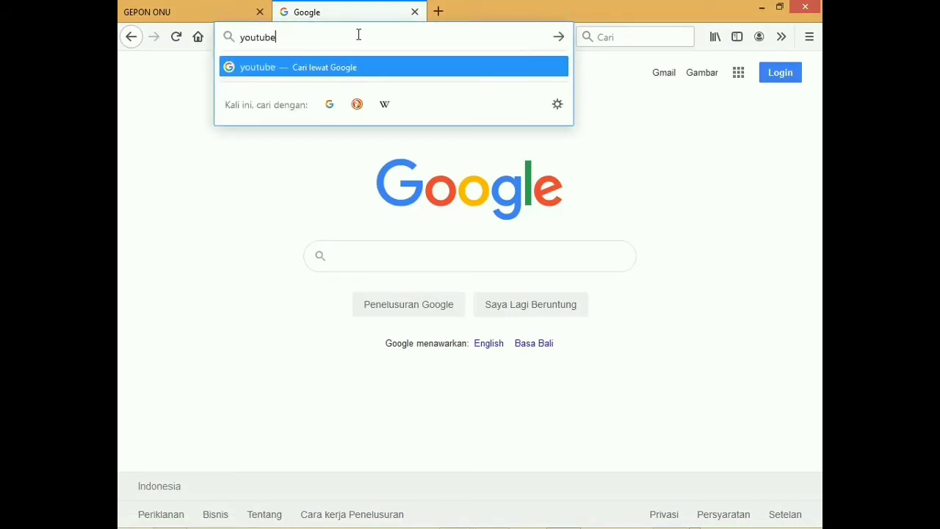
text(.com)
key(Return)
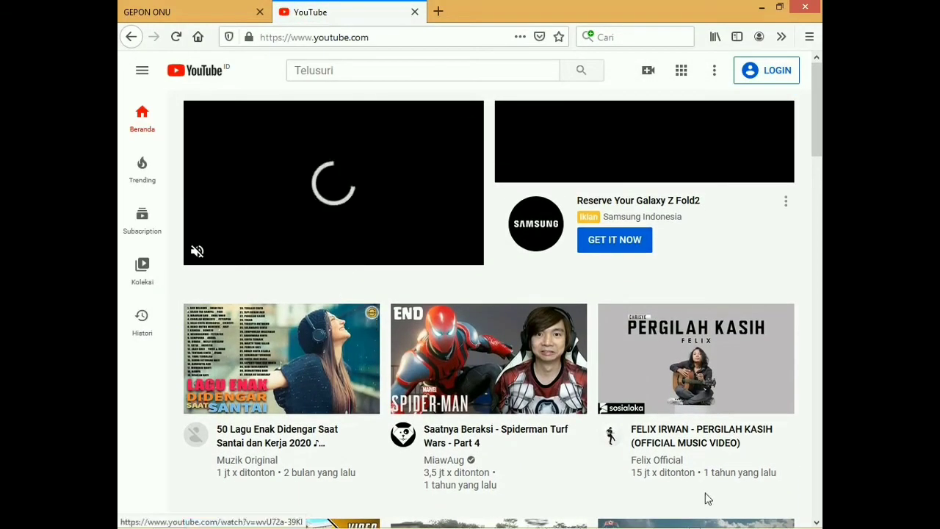
key(ctrl+w)
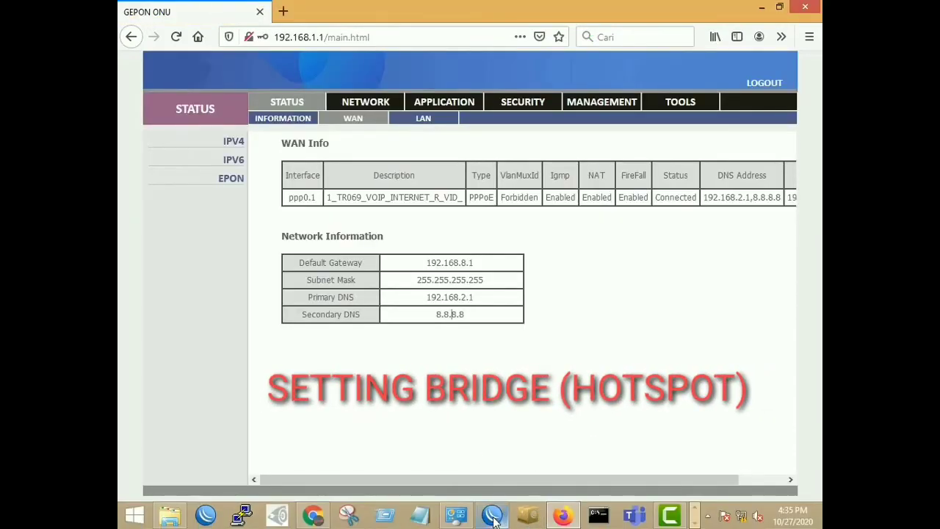
Step: Open IP > Hotspot in WinBox and view the hotspot servers and server profiles
click(494, 516)
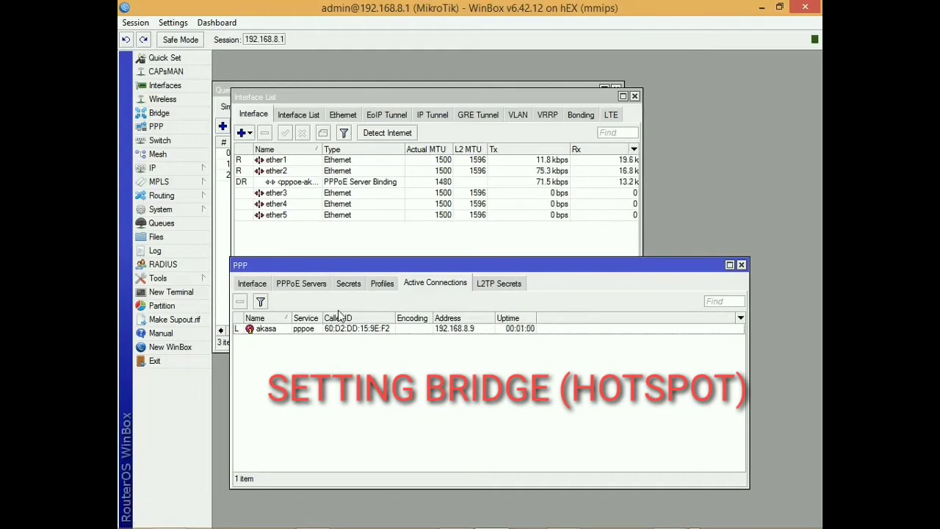
drag(364, 266, 390, 254)
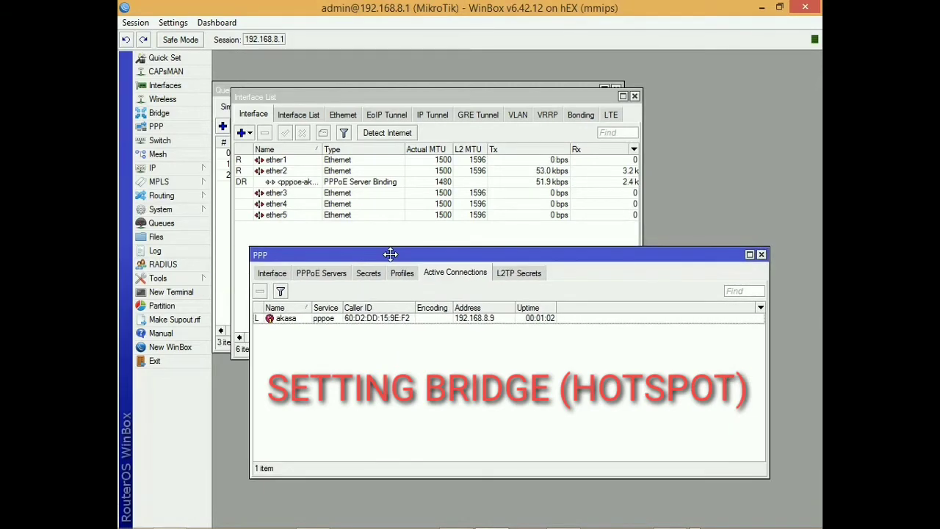
click(174, 169)
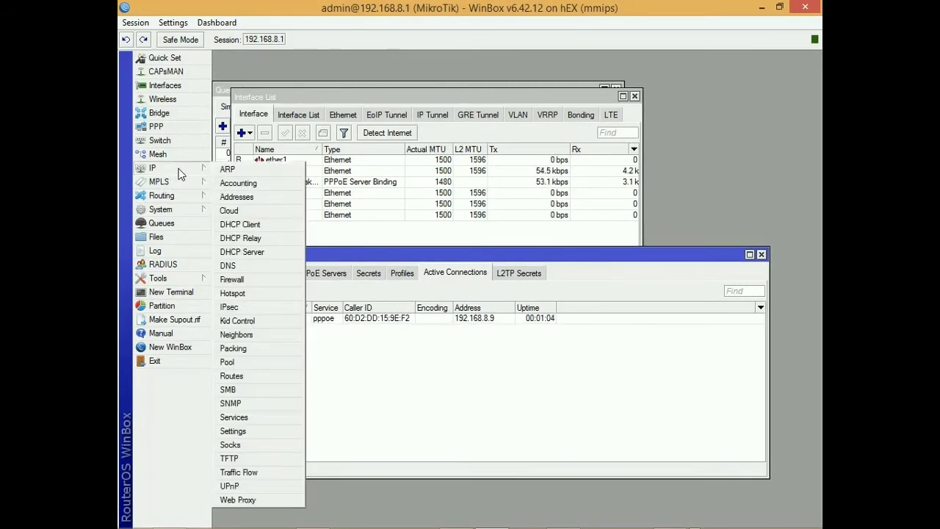
click(232, 293)
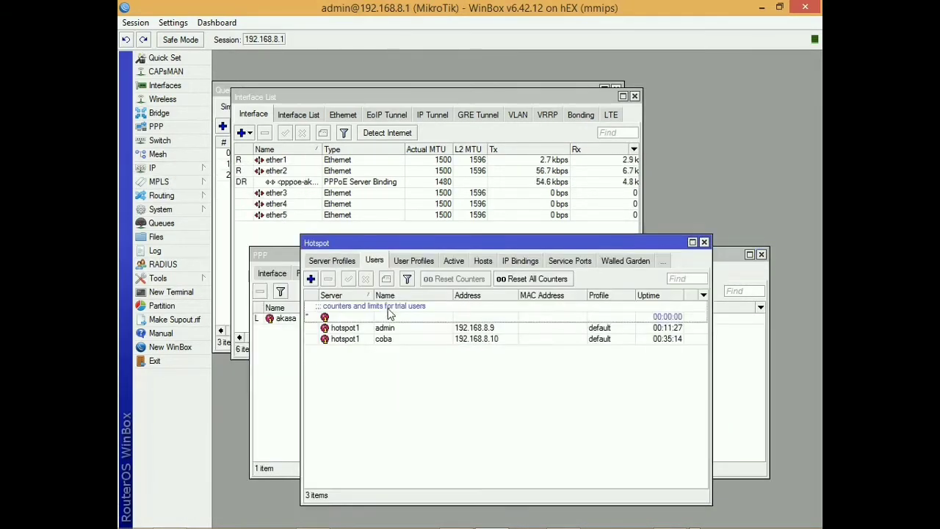
click(339, 262)
click(321, 261)
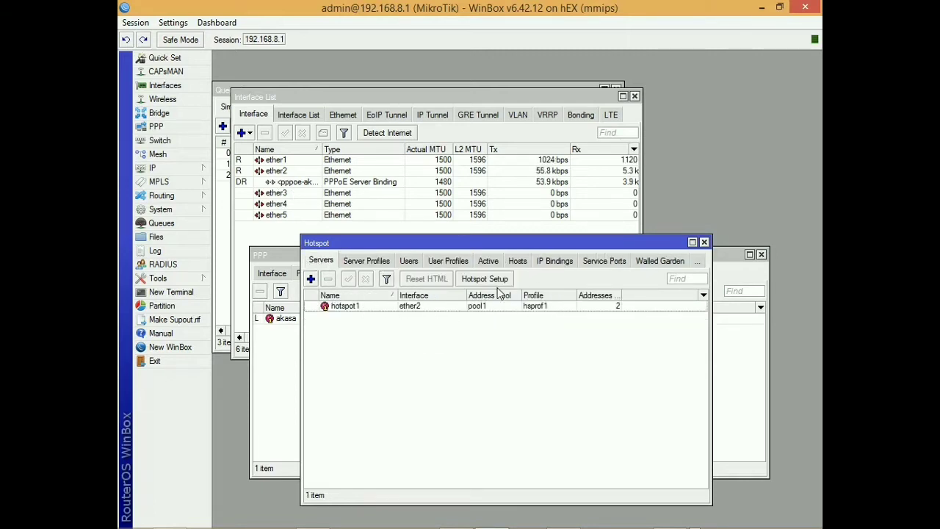
click(376, 262)
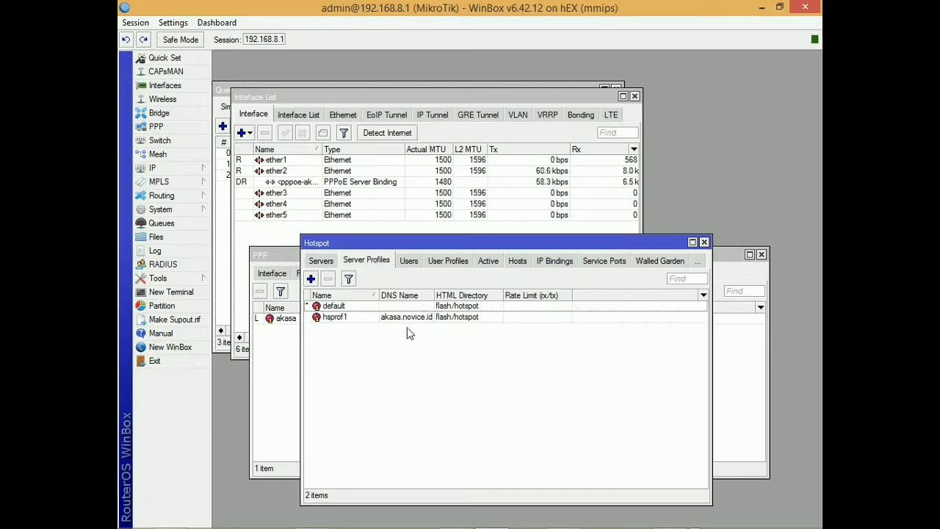
Step: Review hotspot users, user profiles and active sessions, then select the coba user at 192.168.8.10
click(408, 262)
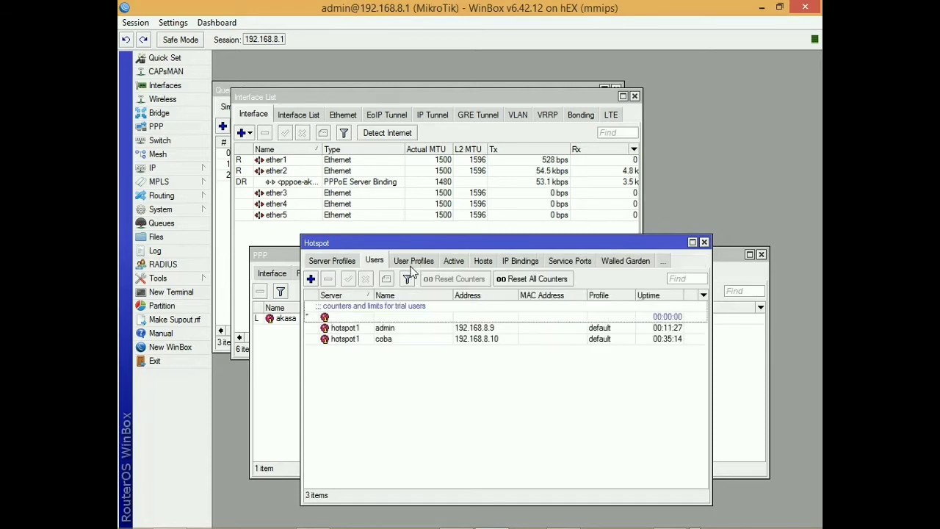
click(422, 263)
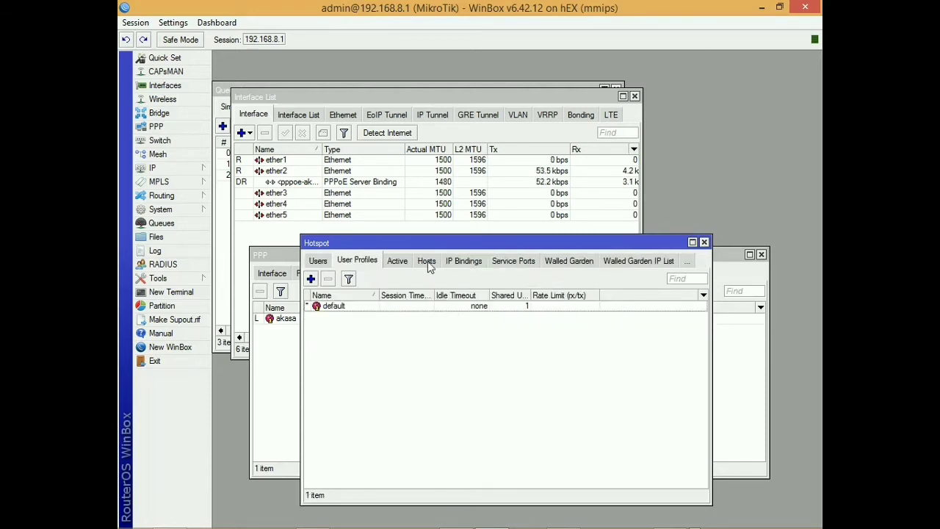
click(397, 263)
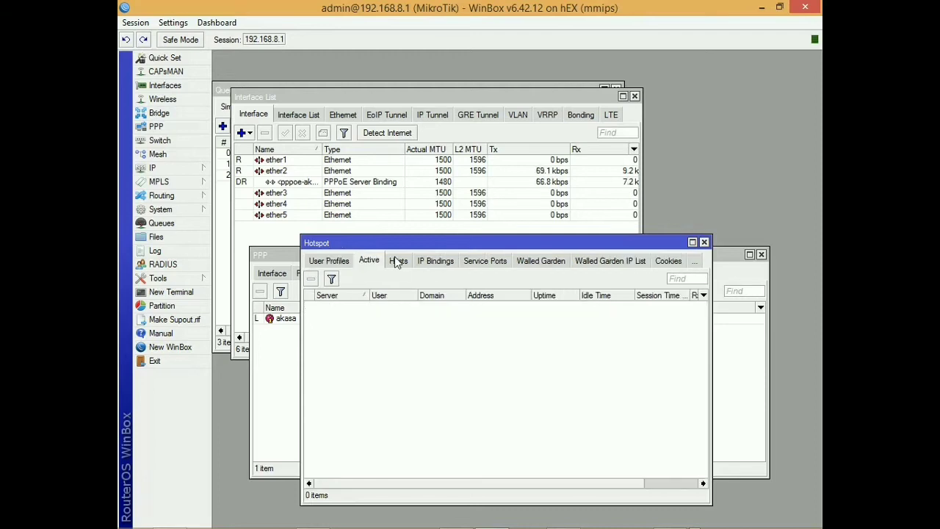
click(342, 263)
click(327, 262)
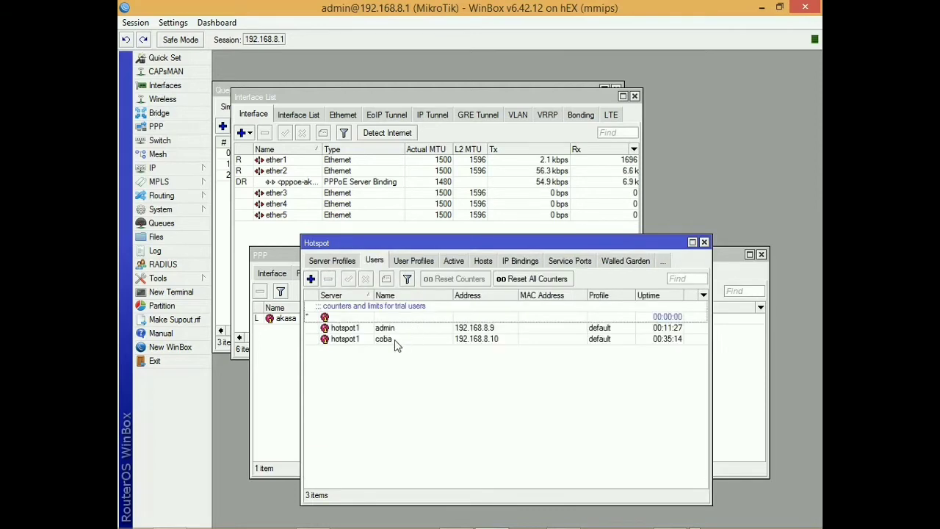
click(426, 339)
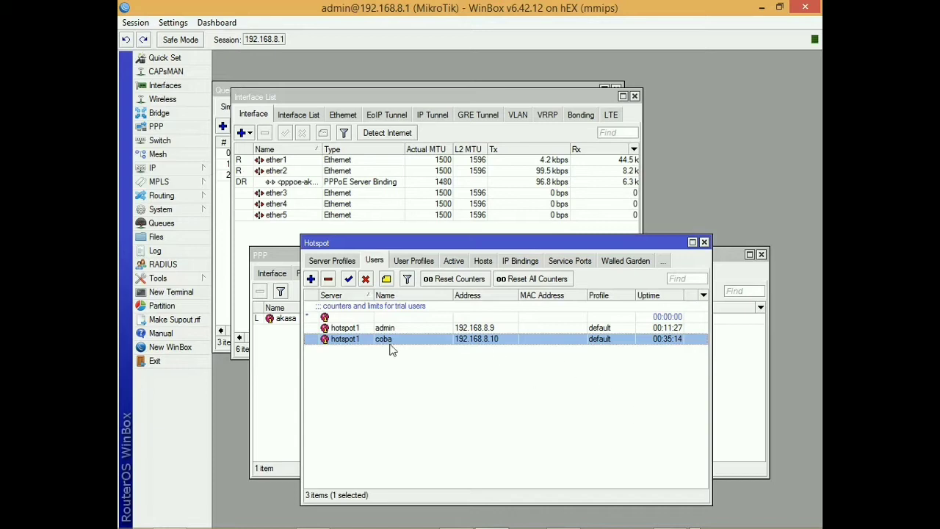
click(424, 360)
click(426, 337)
click(423, 330)
click(400, 365)
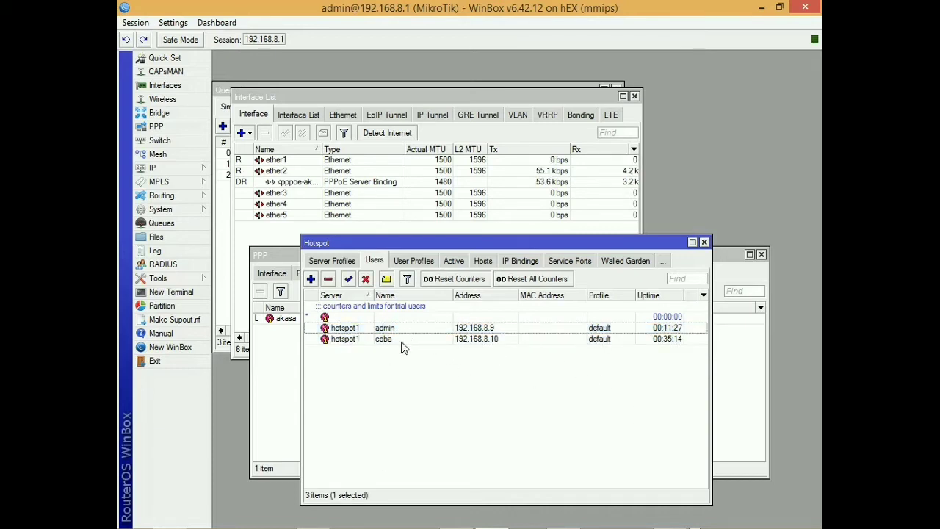
click(402, 342)
Step: Delete the PPPoE route WAN connection and save a new Bridge-mode INTERNET connection
mouse_move(516, 514)
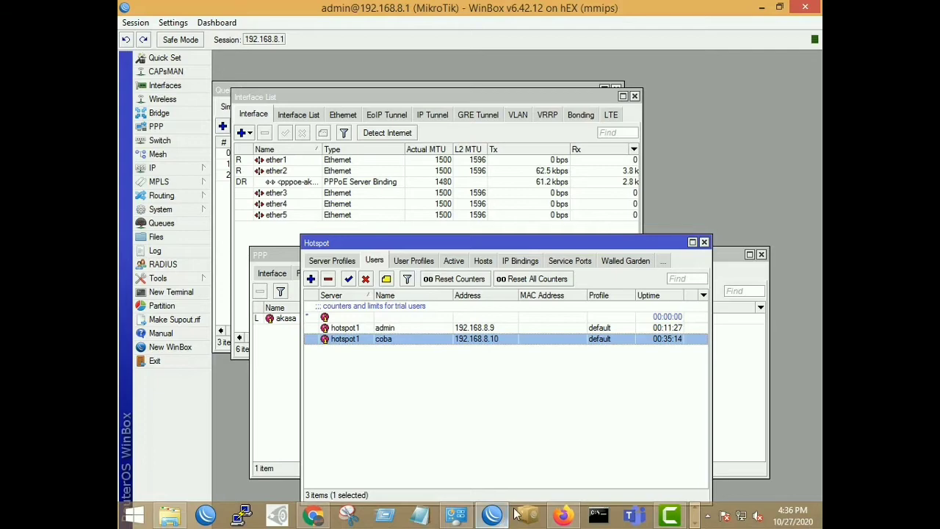
click(556, 517)
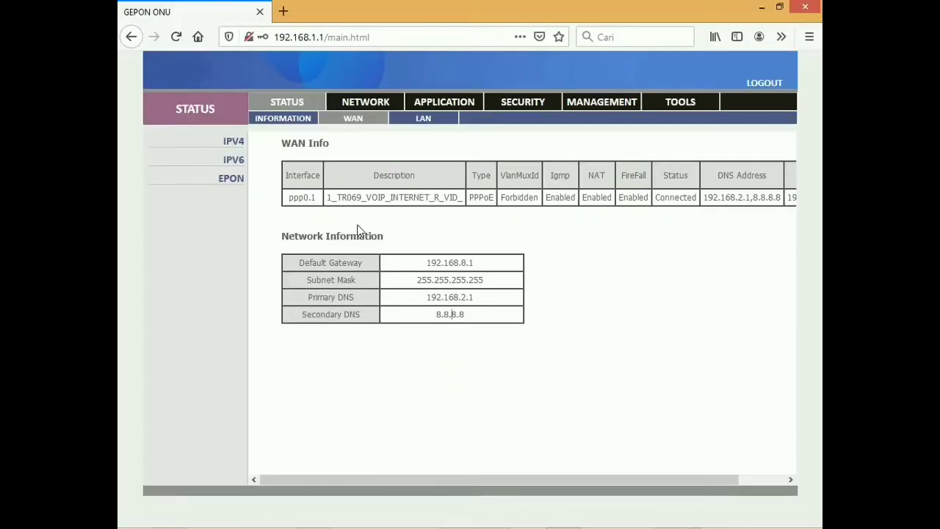
click(269, 121)
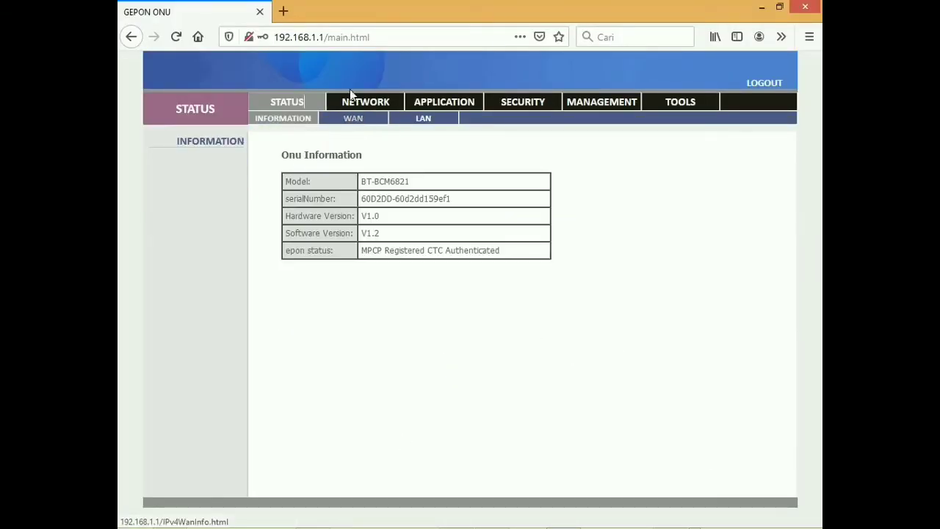
click(351, 102)
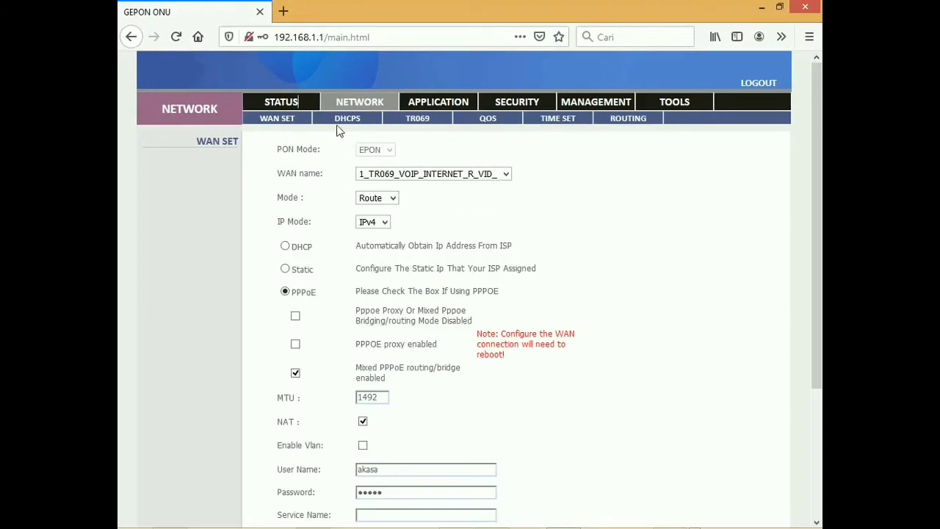
scroll(441, 410, down, 4)
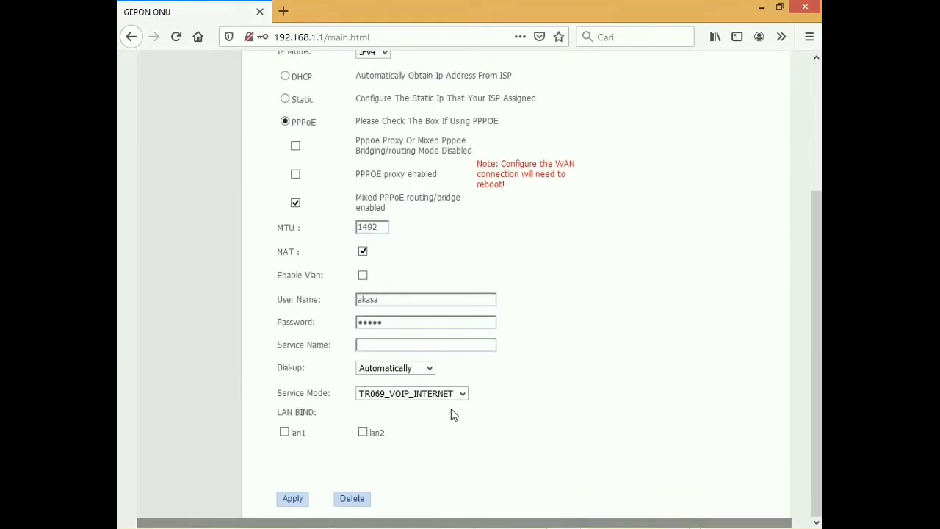
click(351, 499)
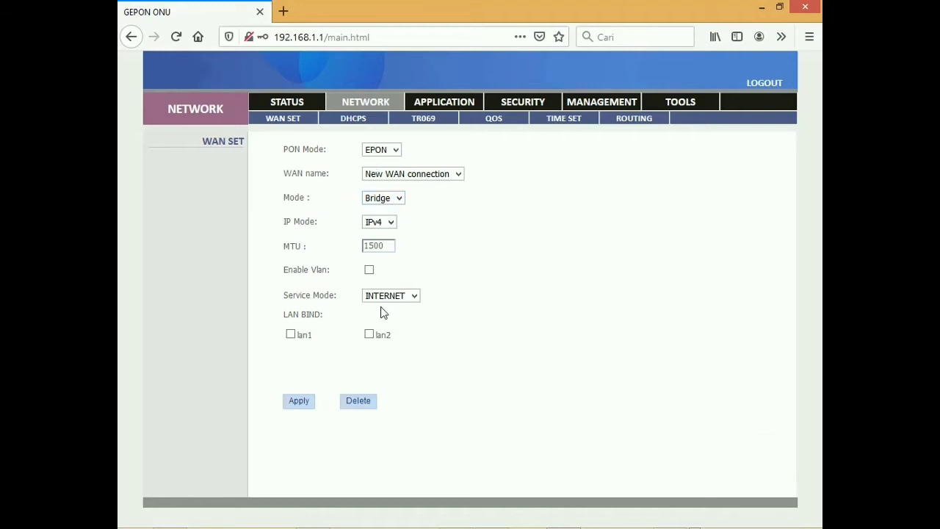
click(296, 407)
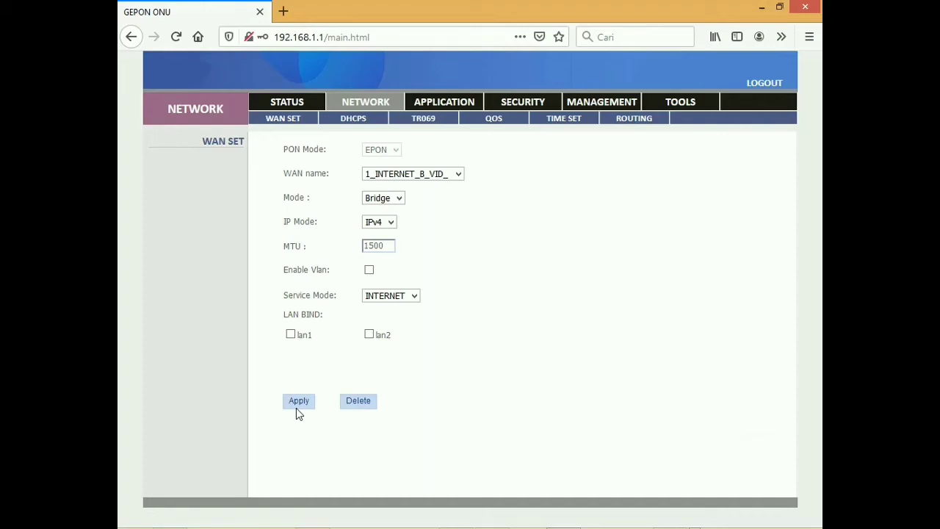
Step: Check the WAN status shows 1_INTERNET_B_VID_ on epon0.1 as Bridge and Connected
click(294, 103)
click(353, 119)
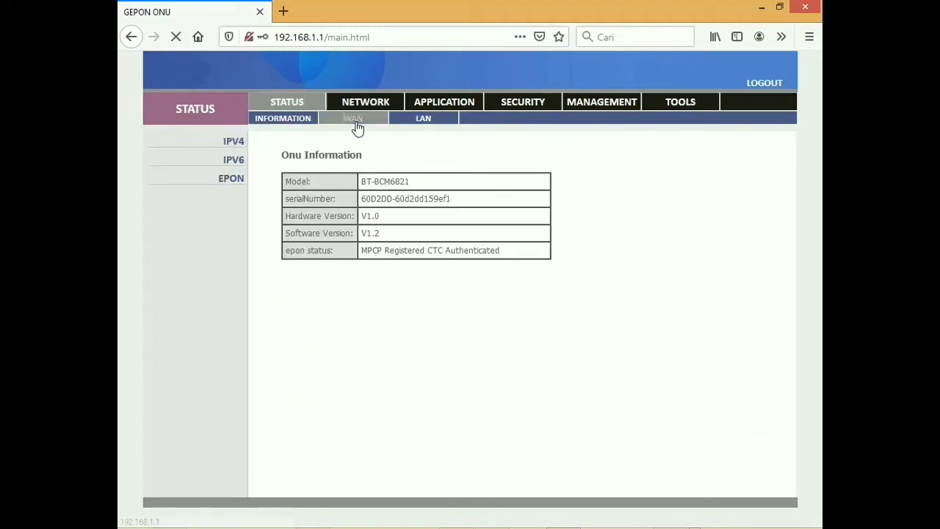
double_click(427, 196)
drag(624, 196, 650, 195)
click(623, 285)
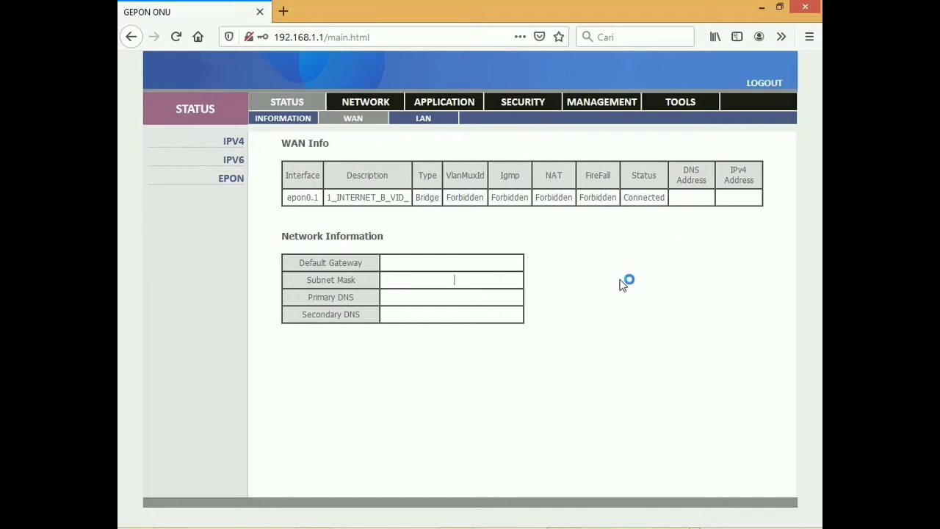
mouse_move(485, 523)
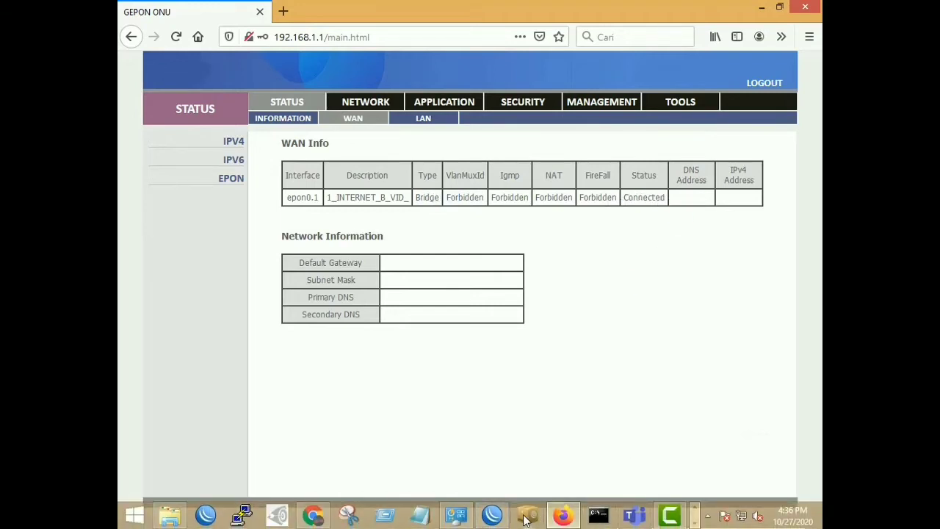
Step: Open the Ethernet adapter's TCP/IPv4 properties and switch to a manually set IP address
click(465, 519)
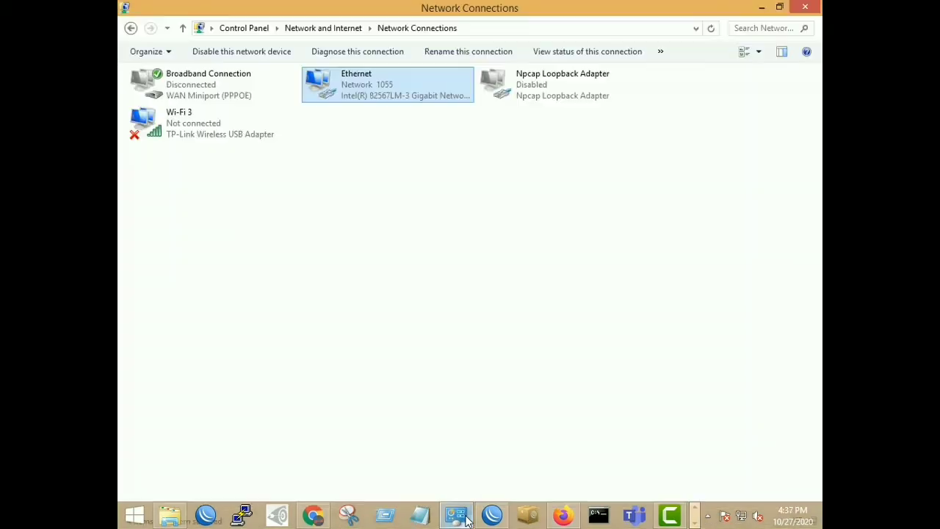
right_click(381, 81)
click(436, 212)
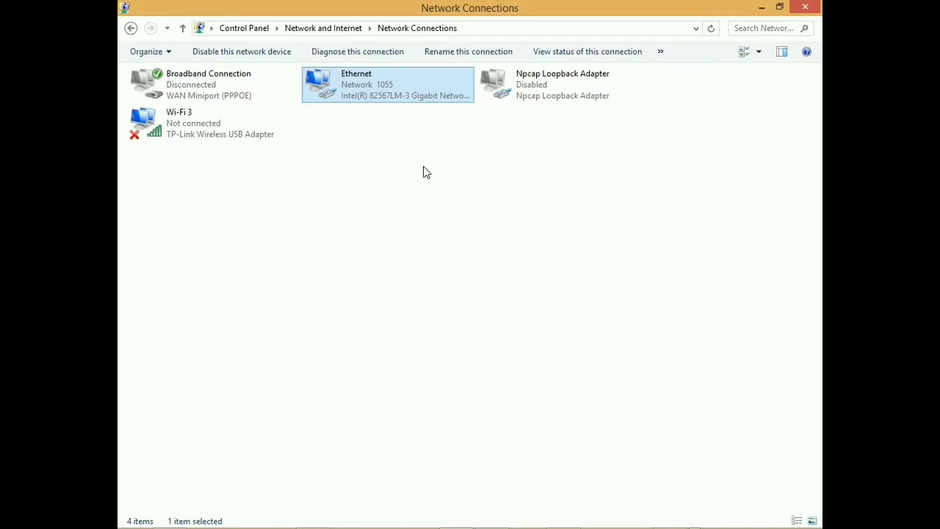
scroll(414, 152, down, 2)
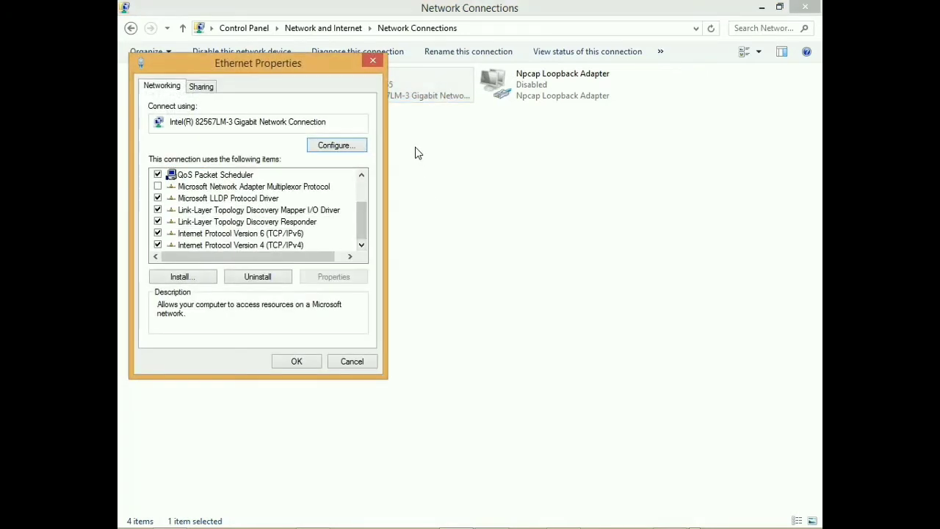
key(End)
key(alt+r)
key(alt+s)
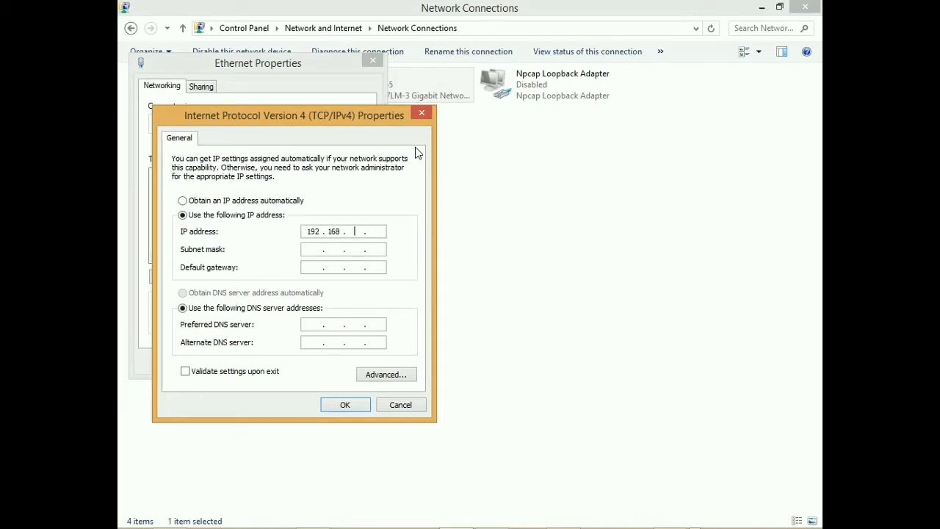
Step: Enter IP 192.168.8.10, mask 255.255.255.0, gateway and DNS 192.168.8.1, and confirm the settings
text(0)
key(Tab)
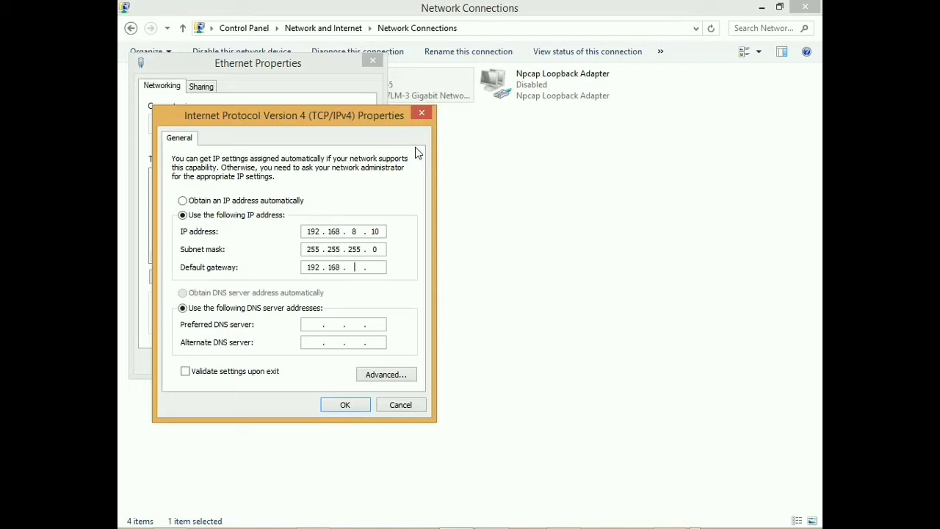
key(Tab)
key(shift+Tab)
key(Return)
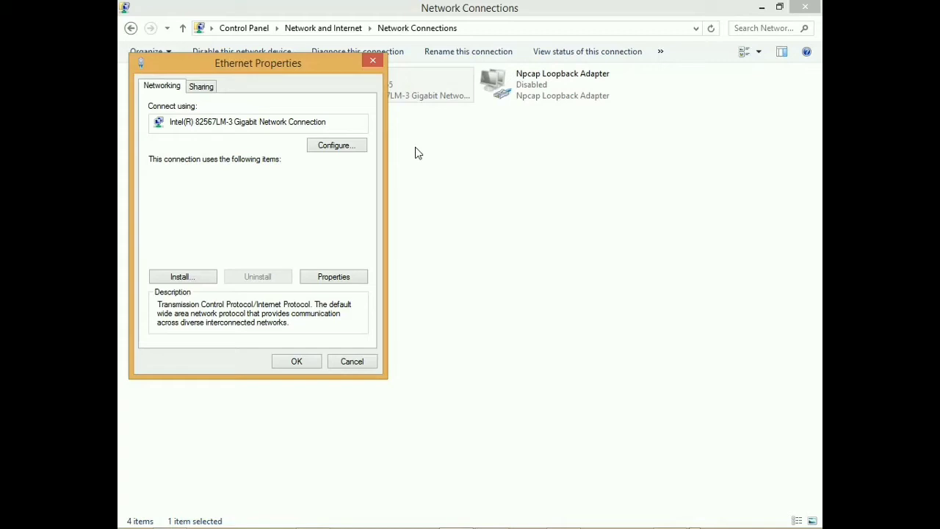
key(Return)
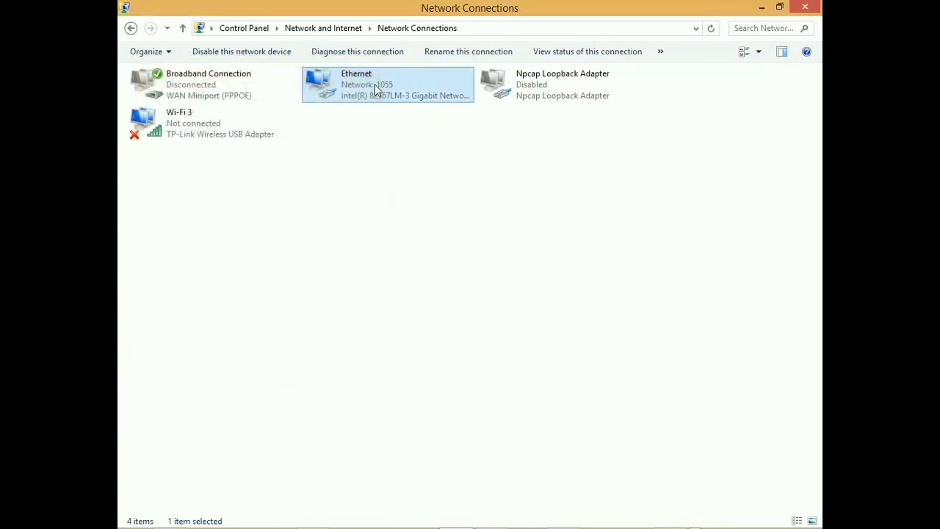
mouse_move(449, 526)
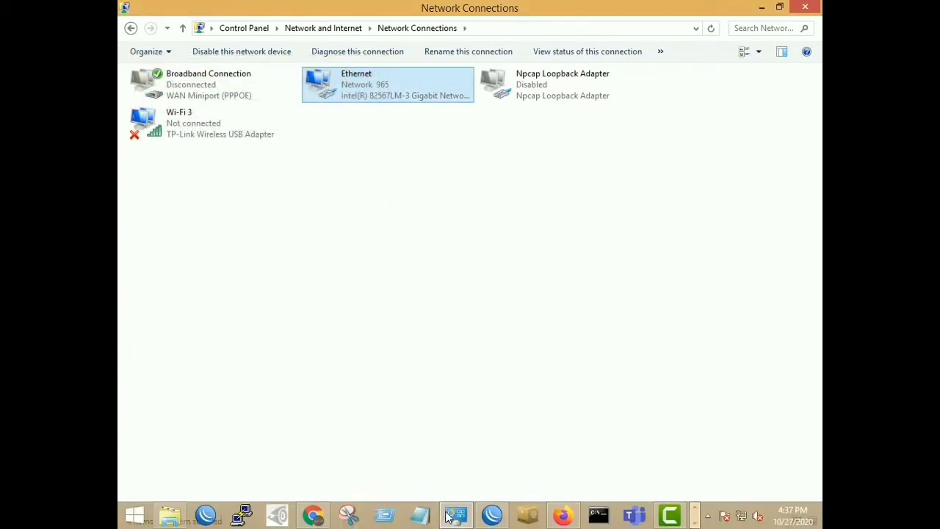
click(562, 515)
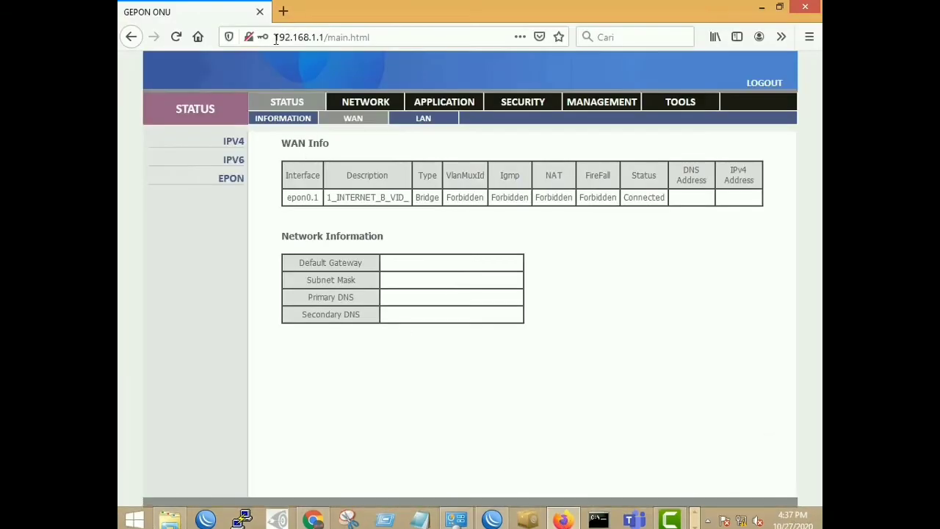
Step: Browse to google.com in a private window to trigger the hotspot login page
click(283, 12)
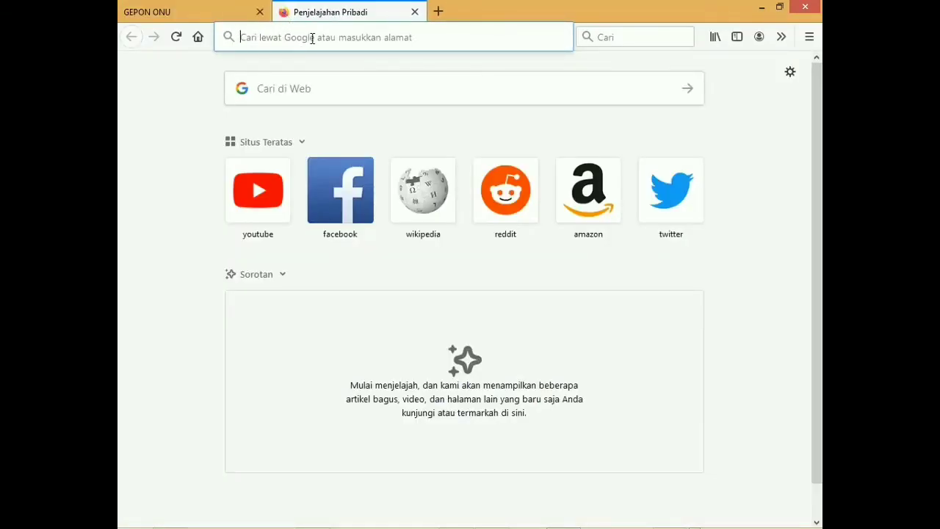
text(go)
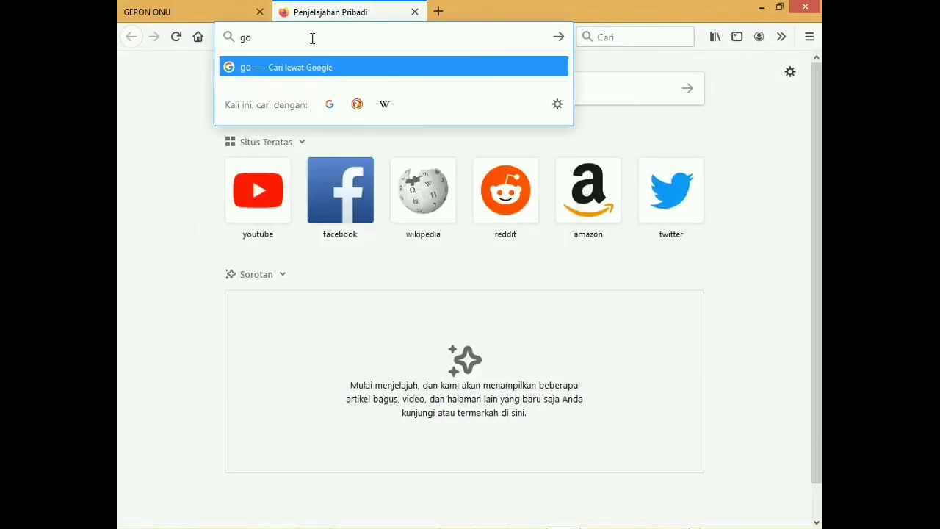
text(ogle.com/)
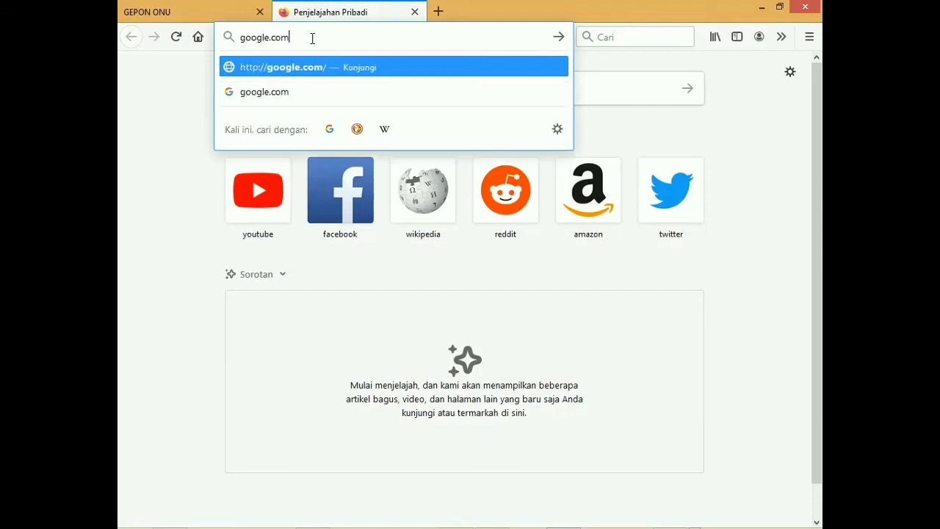
key(Return)
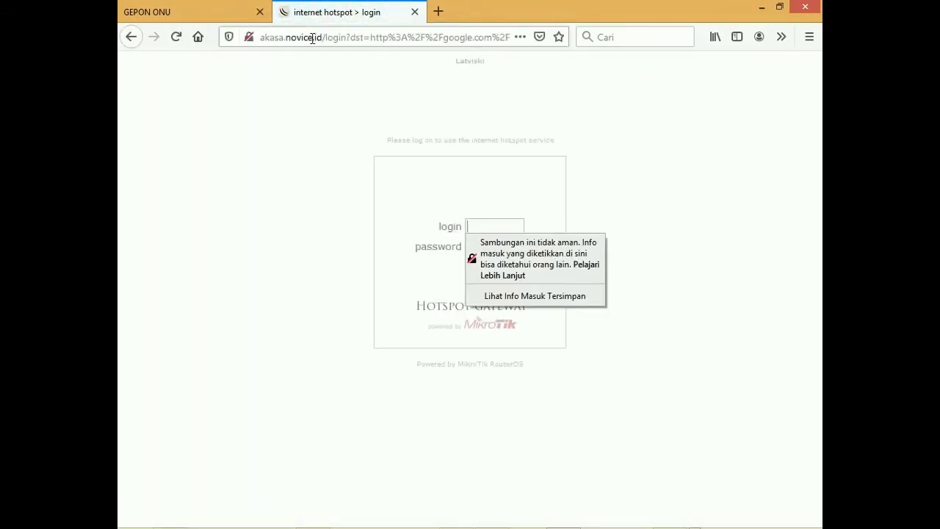
click(494, 228)
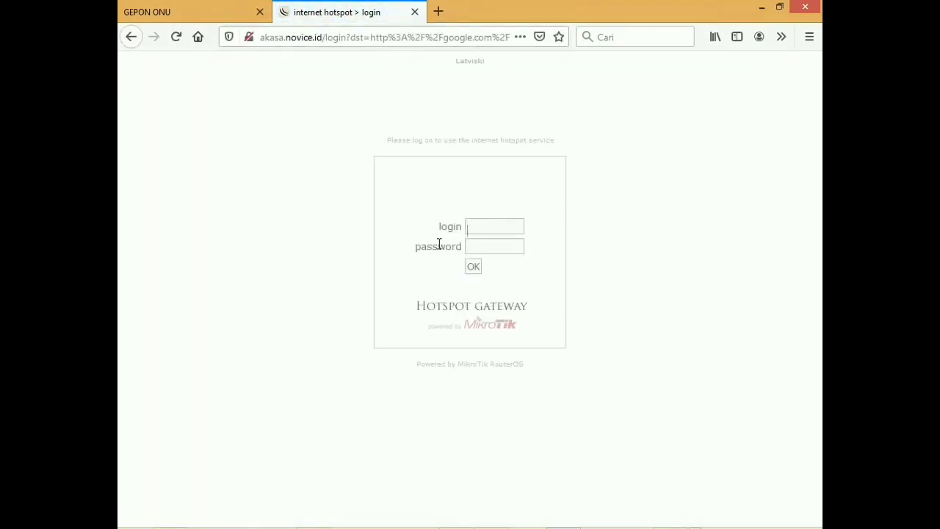
click(479, 221)
click(484, 227)
Step: Load the akasa.novice.id hotspot login page in a new tab
click(437, 13)
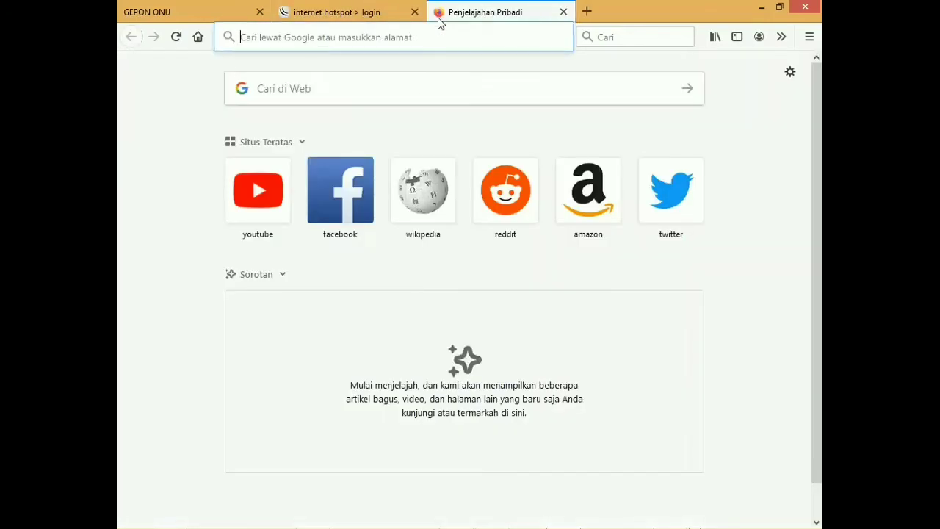
text(akasa)
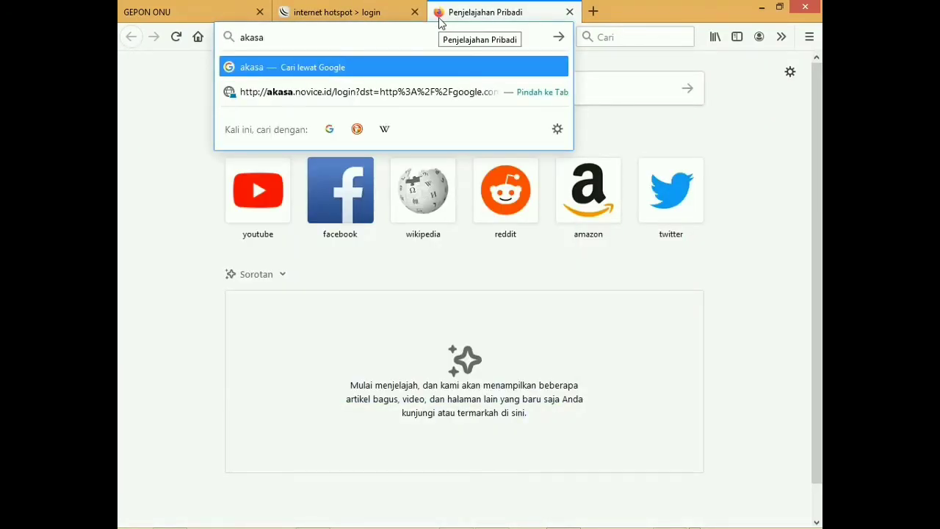
text(n)
key(BackSpace)
text(.novice)
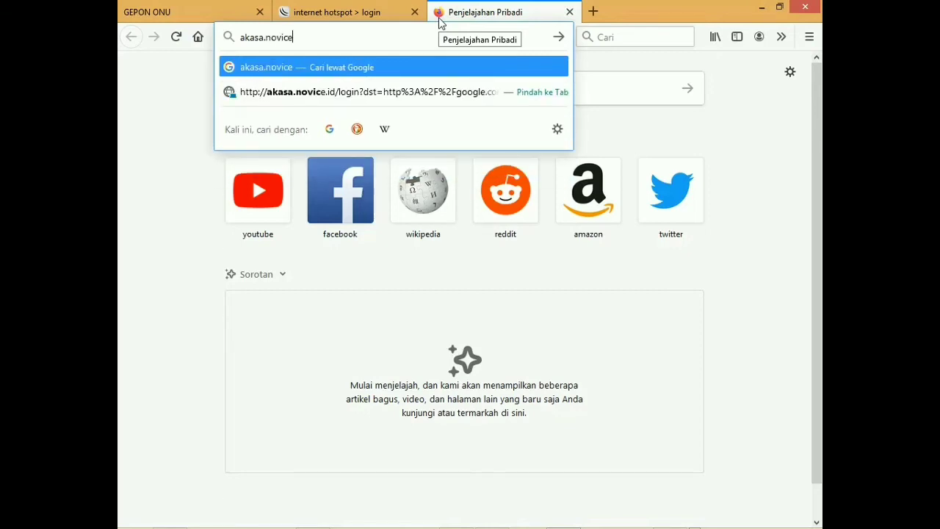
text(.id)
key(Return)
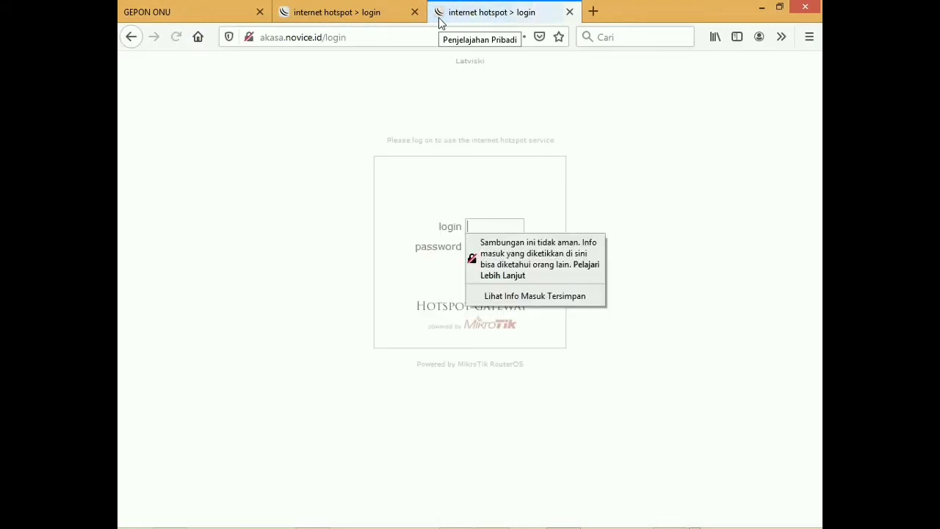
click(415, 239)
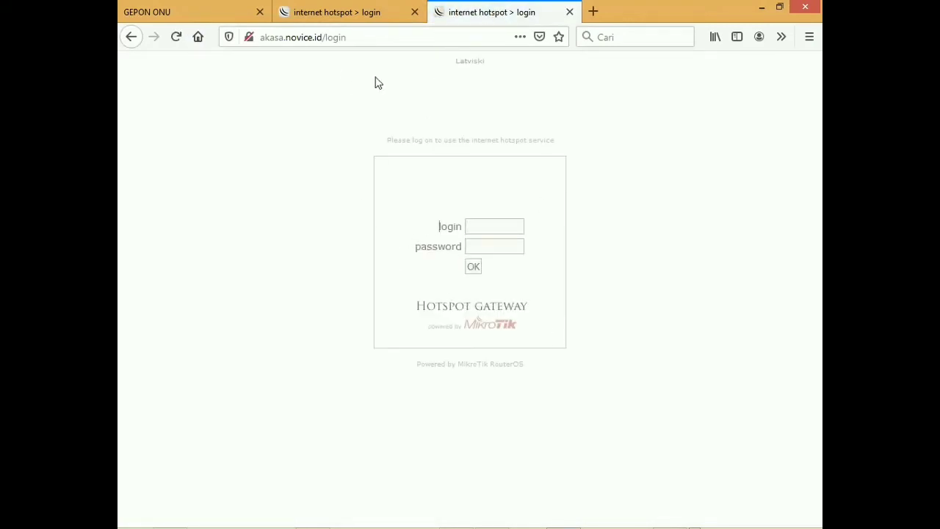
Step: Log in to the hotspot with the hotspot username and password
click(483, 221)
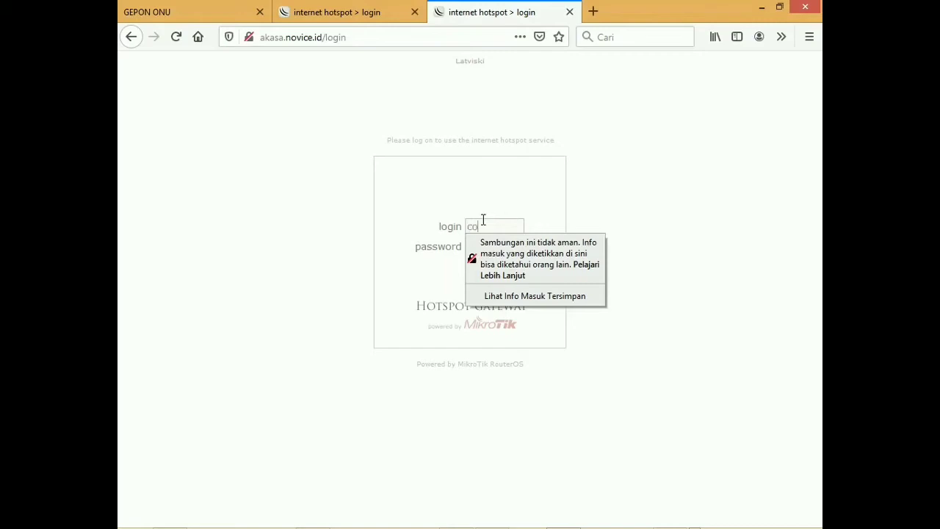
key(Tab)
text(co)
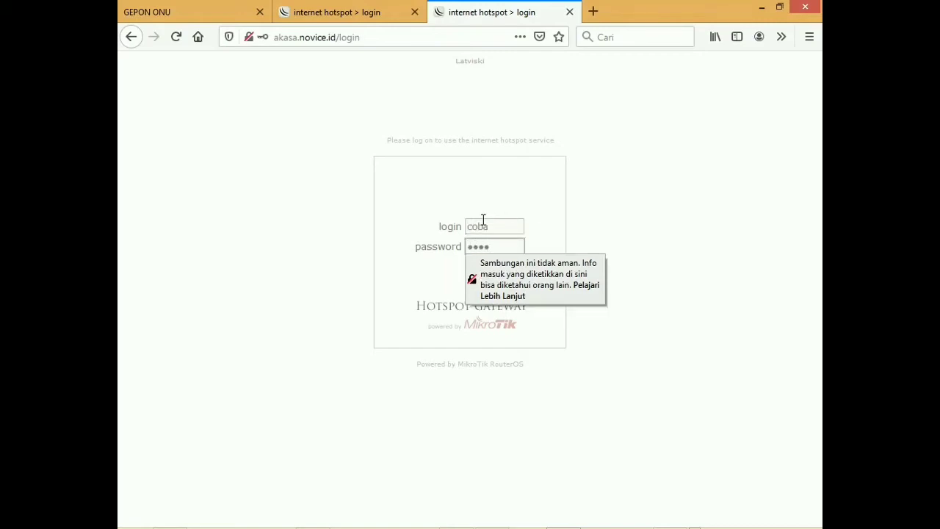
text(ba)
key(Return)
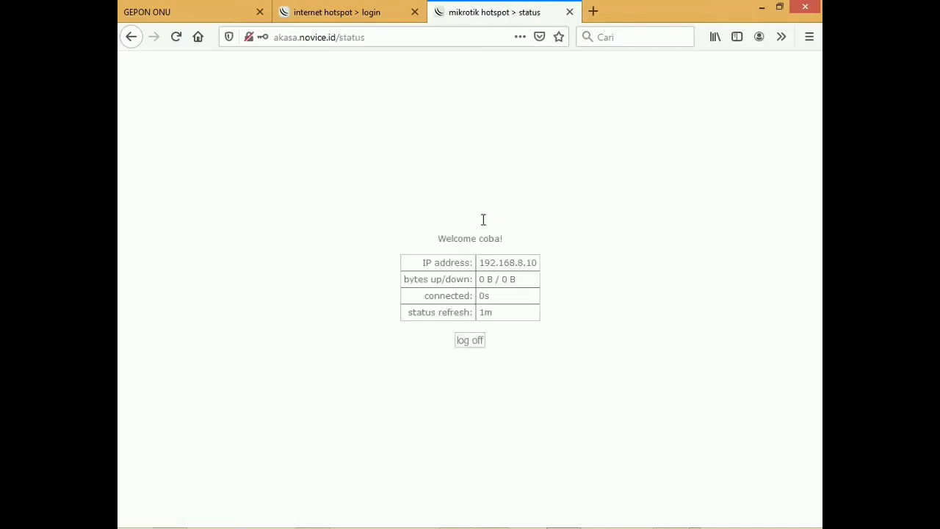
Step: Load google.com in another new tab, then bring WinBox's login window forward
click(594, 12)
text(go)
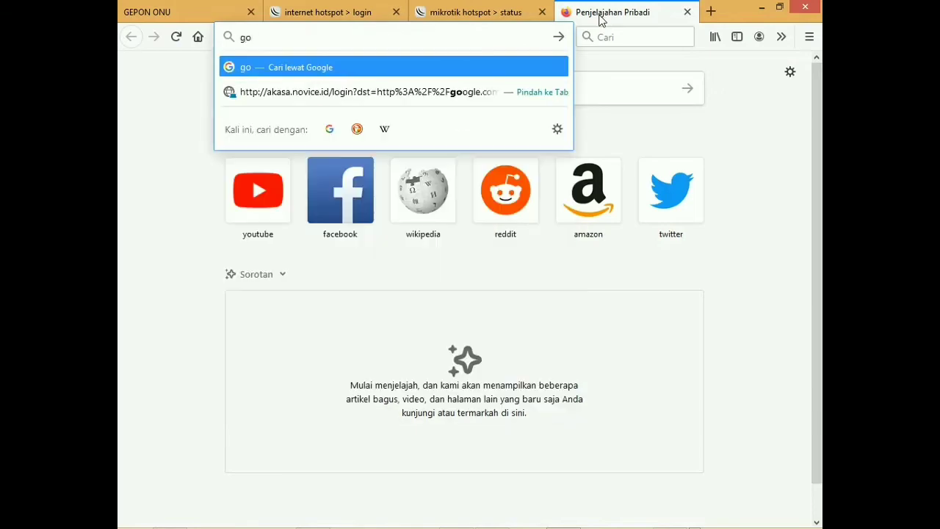
text(ogle.)
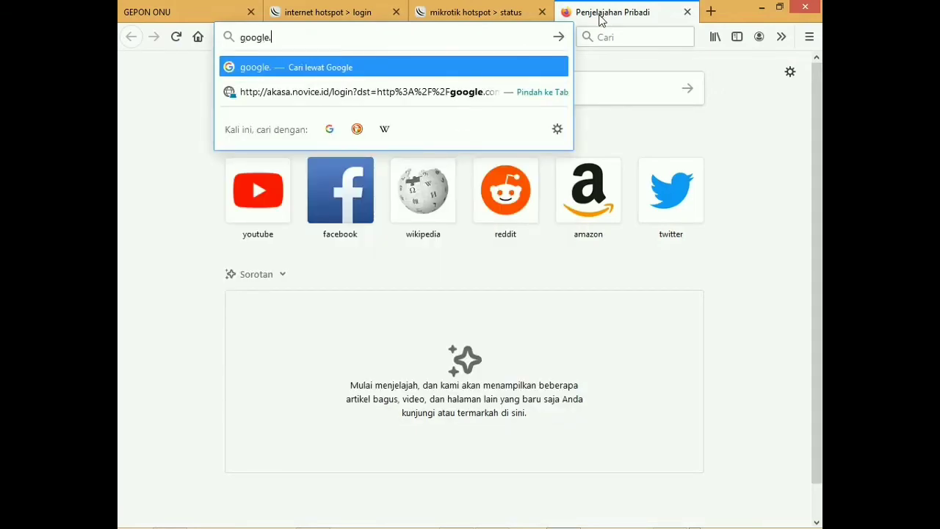
text(com)
key(Return)
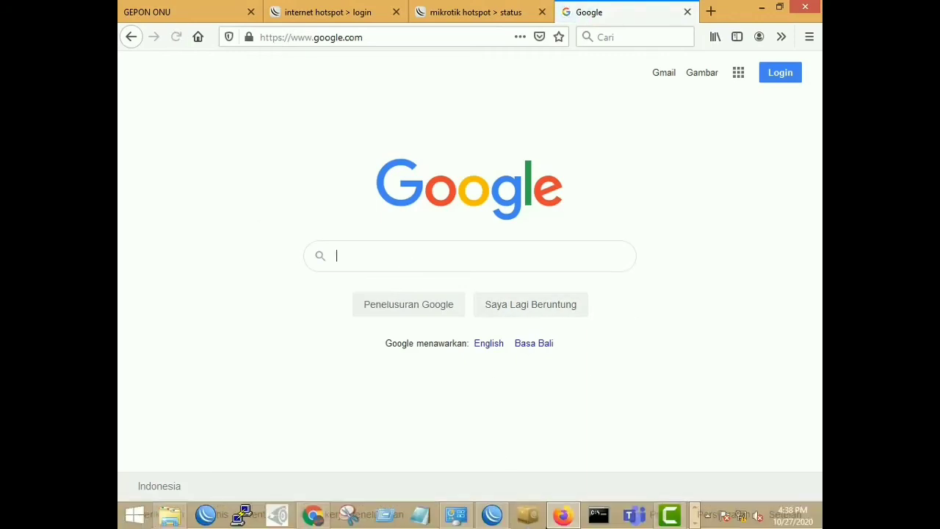
click(492, 515)
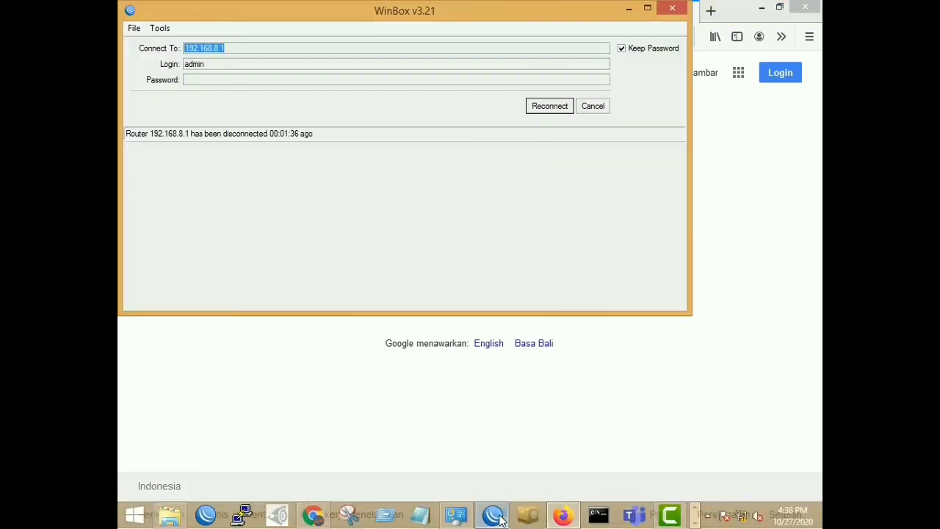
Step: Reconnect WinBox to 192.168.8.1 and view the client's active hotspot session at 192.168.8.10
click(563, 108)
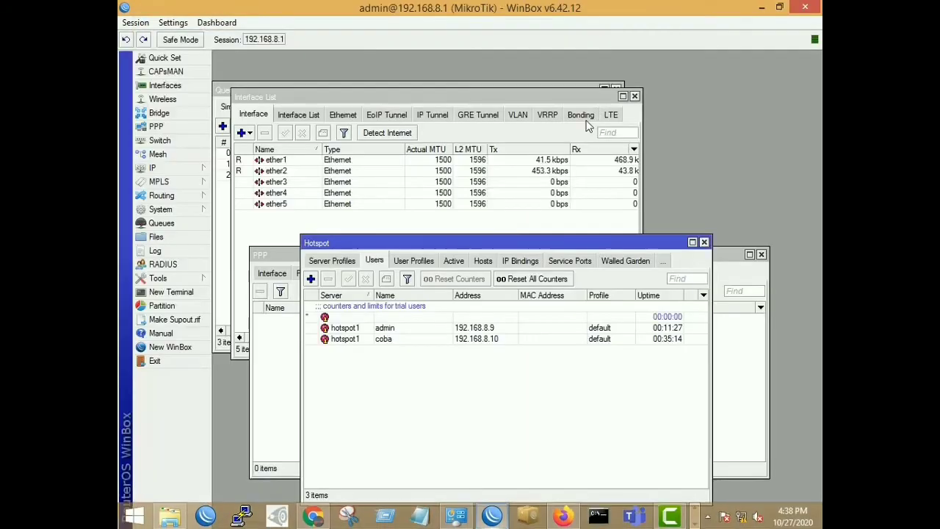
click(453, 261)
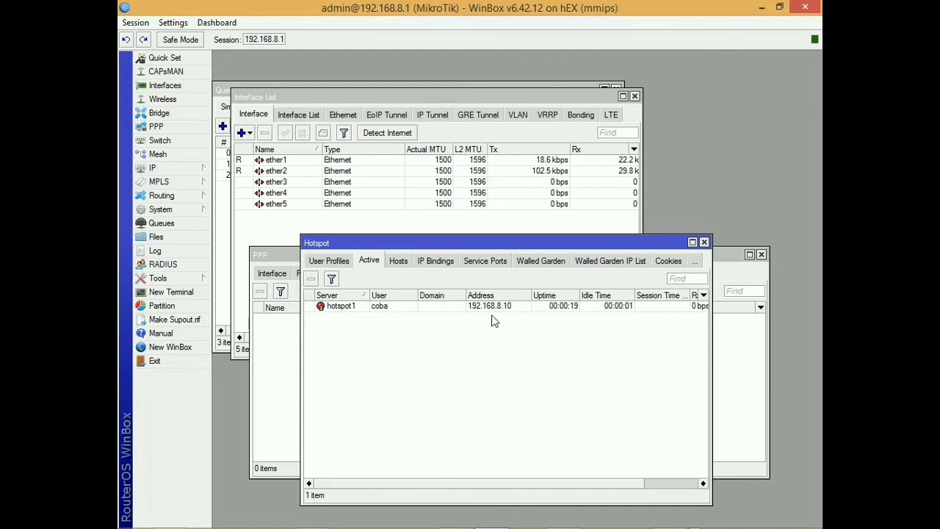
click(408, 312)
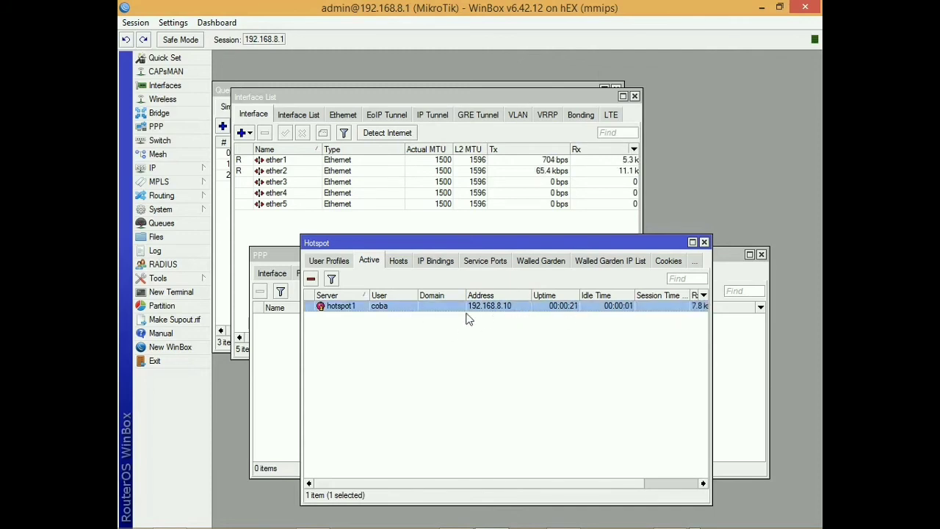
drag(415, 240, 445, 196)
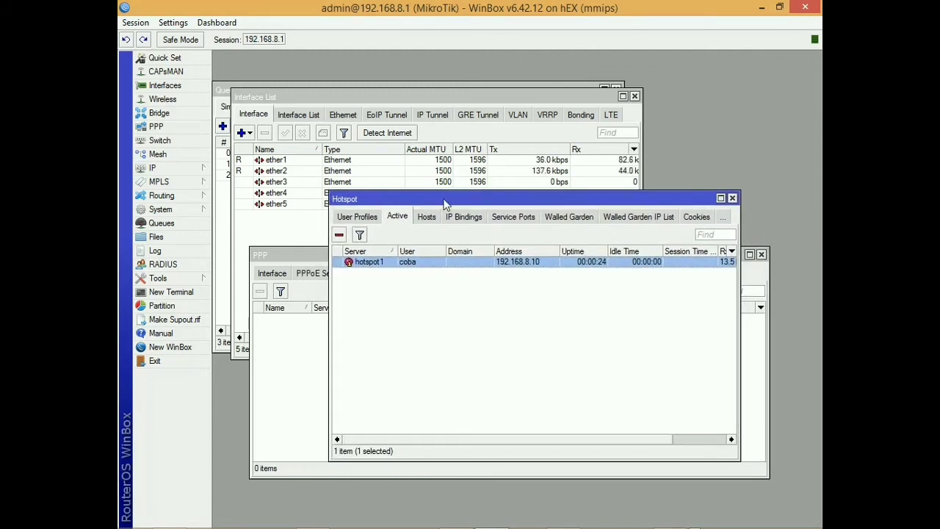
Step: Show the Simple Queues list and select queue2, the 2M/4M limit for 192.168.8.10
click(221, 91)
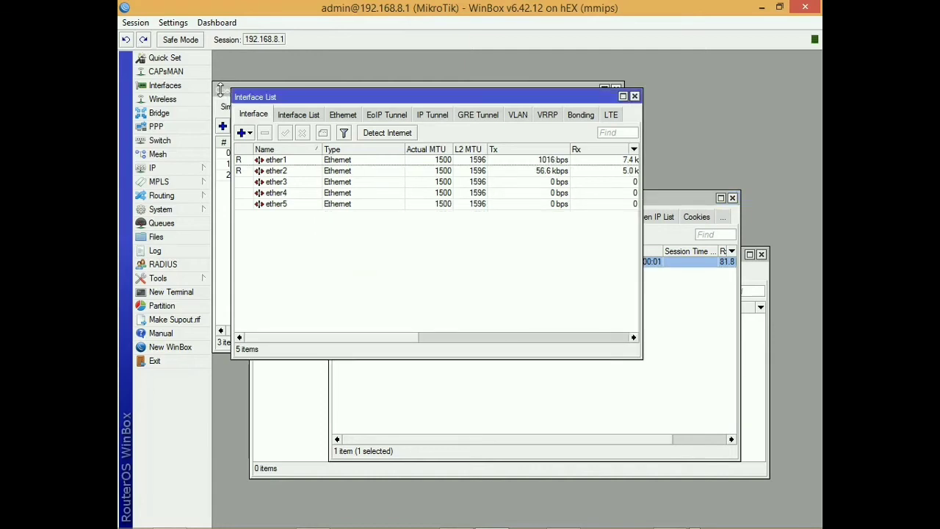
click(169, 167)
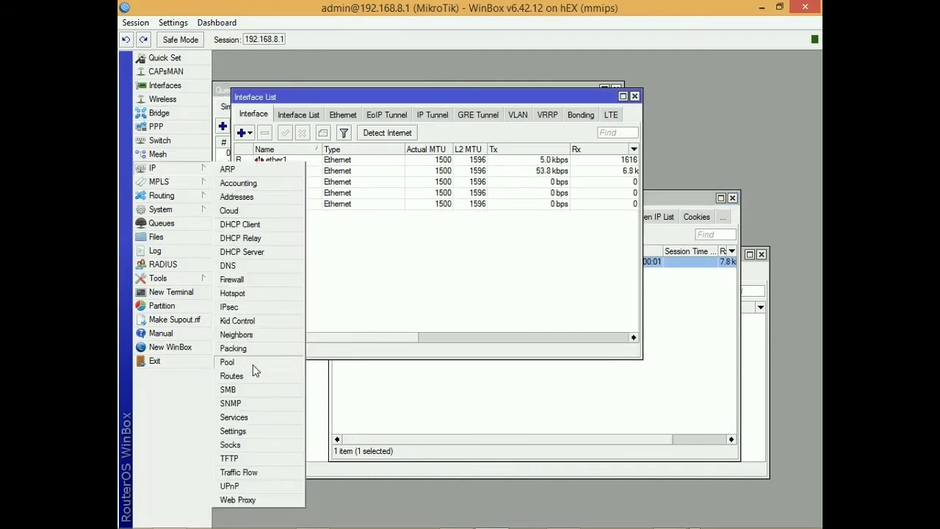
click(161, 222)
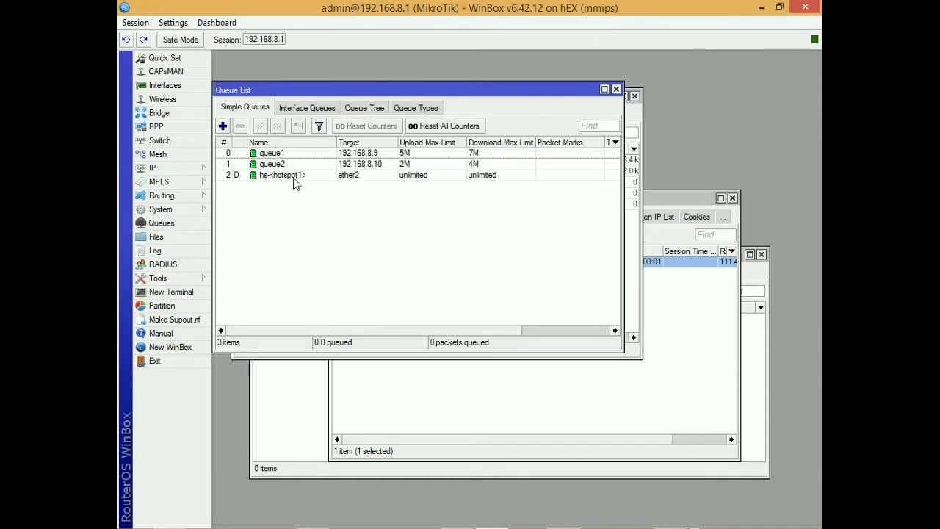
click(288, 163)
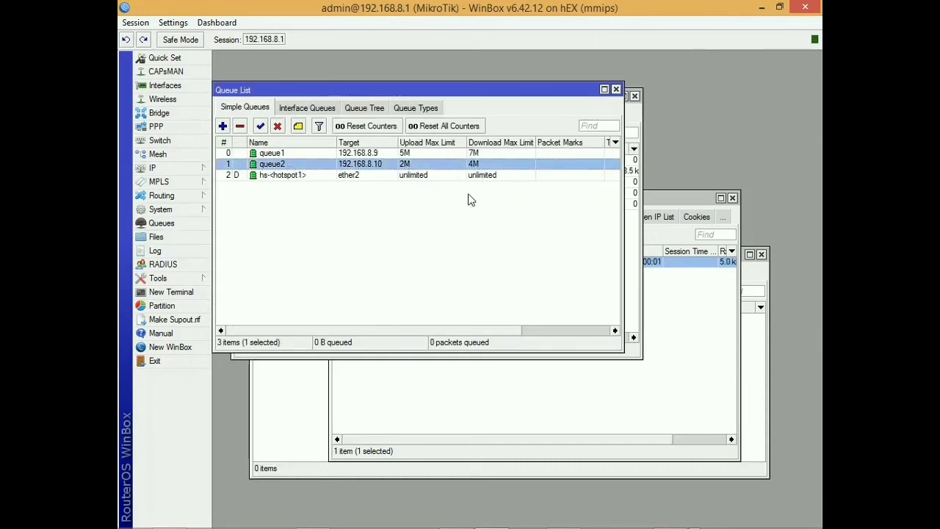
Step: Return to Firefox and open speedtest.net in a new tab
mouse_move(463, 522)
click(562, 515)
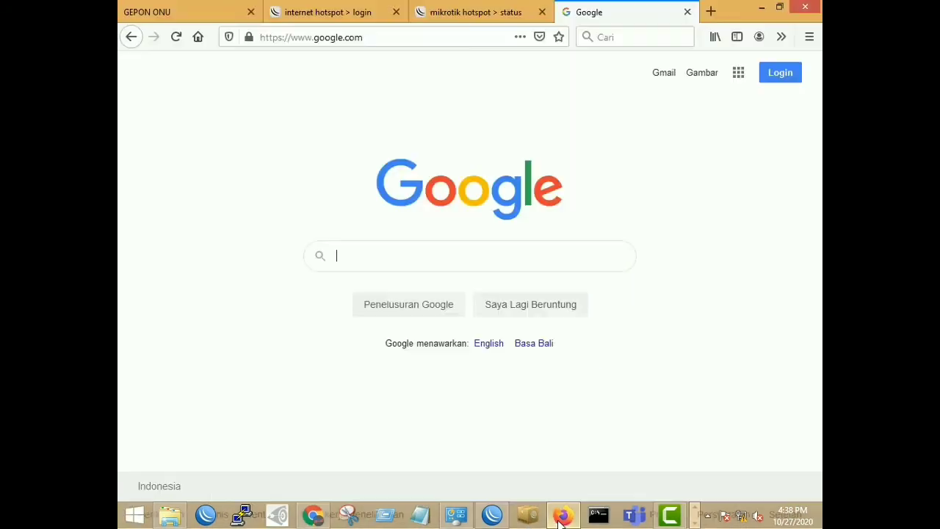
click(709, 13)
text(sp)
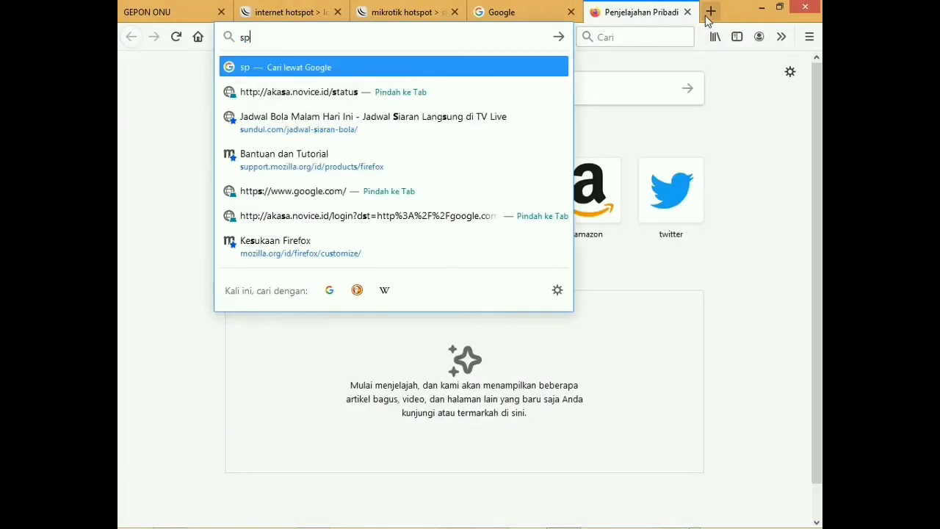
text(eedtes)
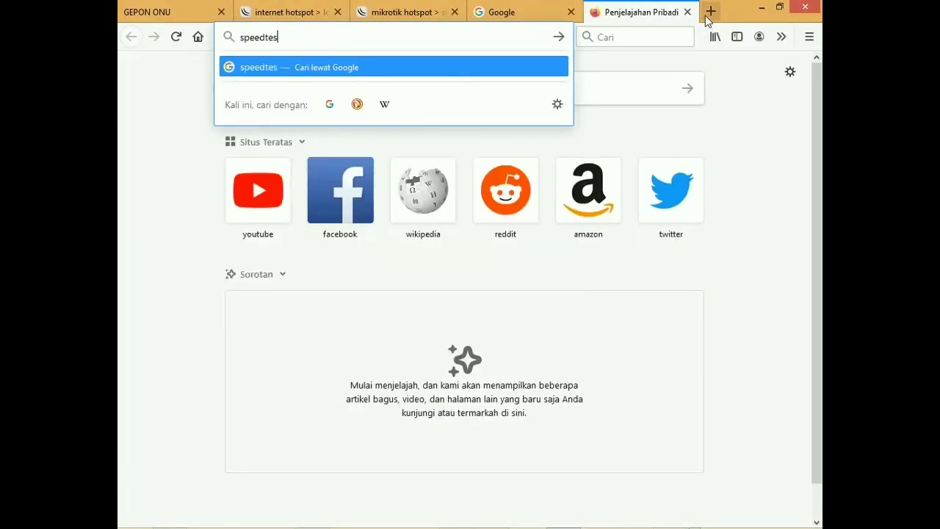
text(t.net)
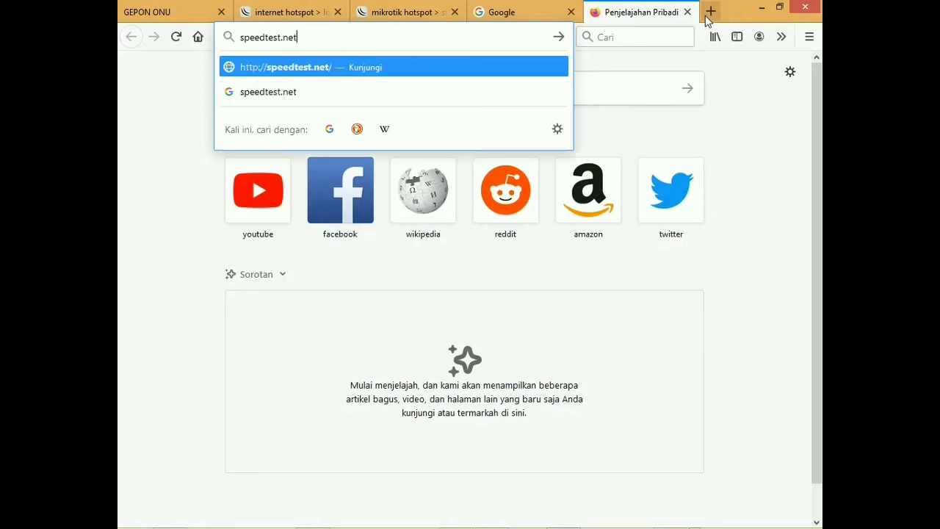
key(Return)
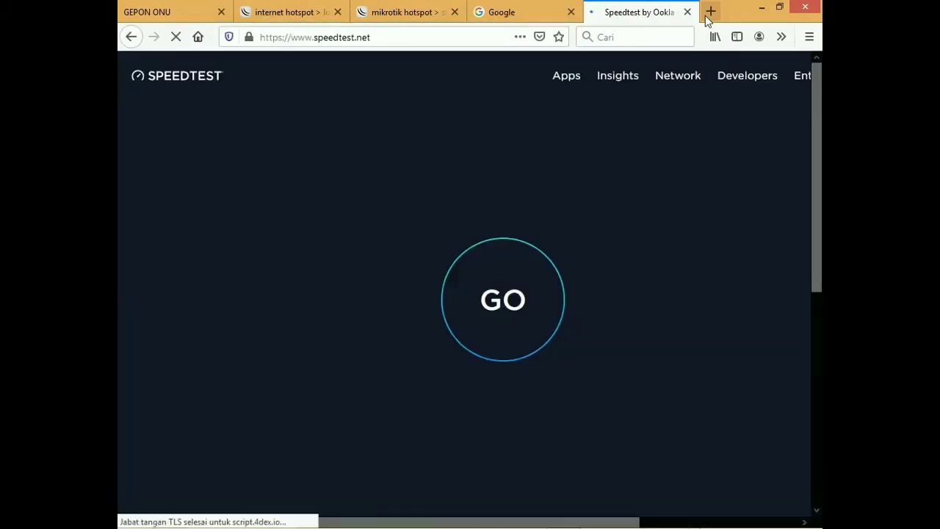
Step: Run the speed test (9 ms ping, 3.56 Mbps download), then return to WinBox's queue list
click(523, 316)
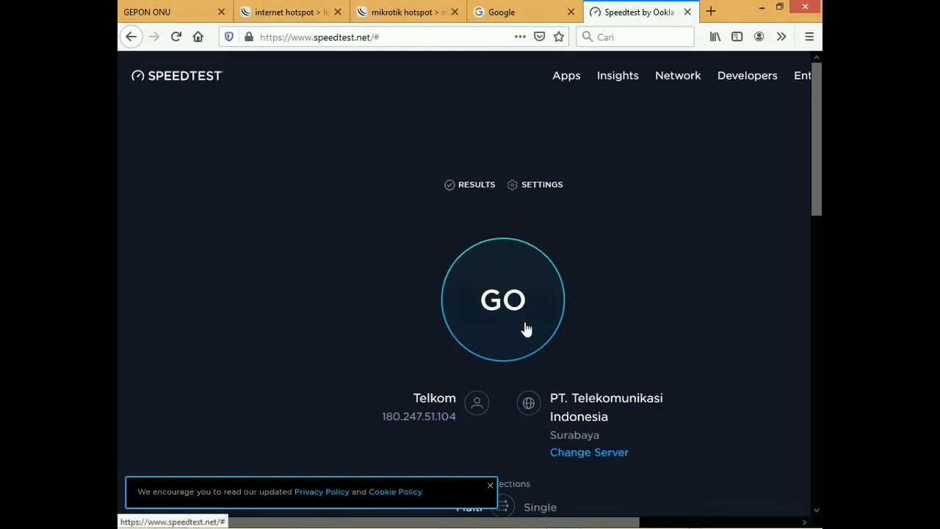
click(509, 301)
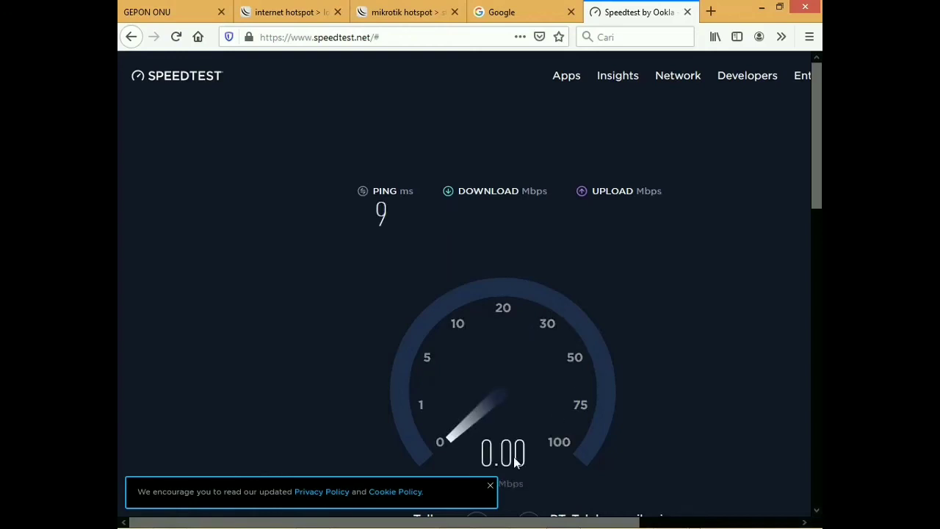
click(493, 485)
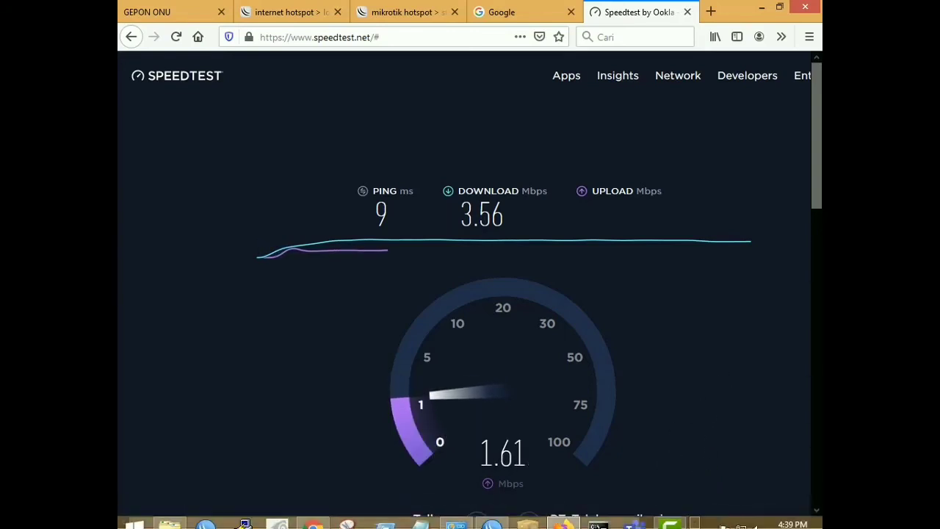
click(564, 515)
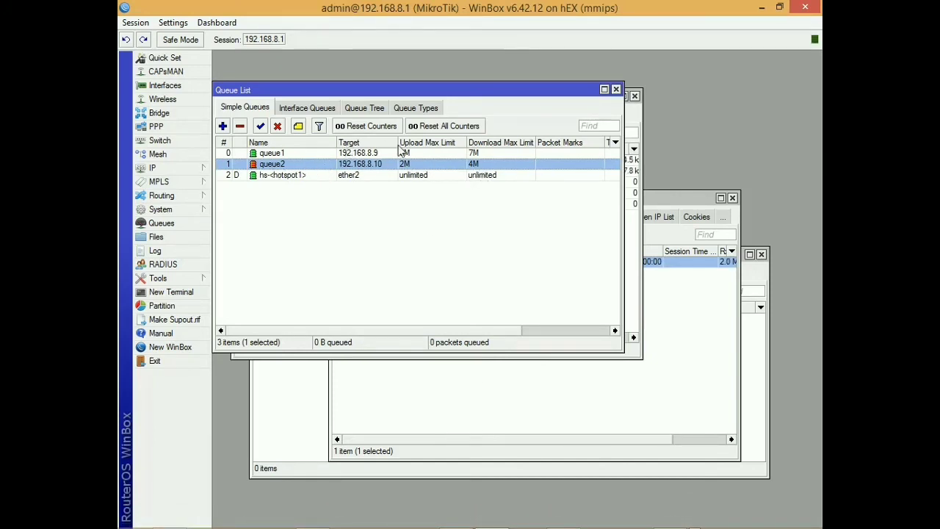
Step: Add a Download Avg. Rate column to the queue list and maximize the window
right_click(491, 165)
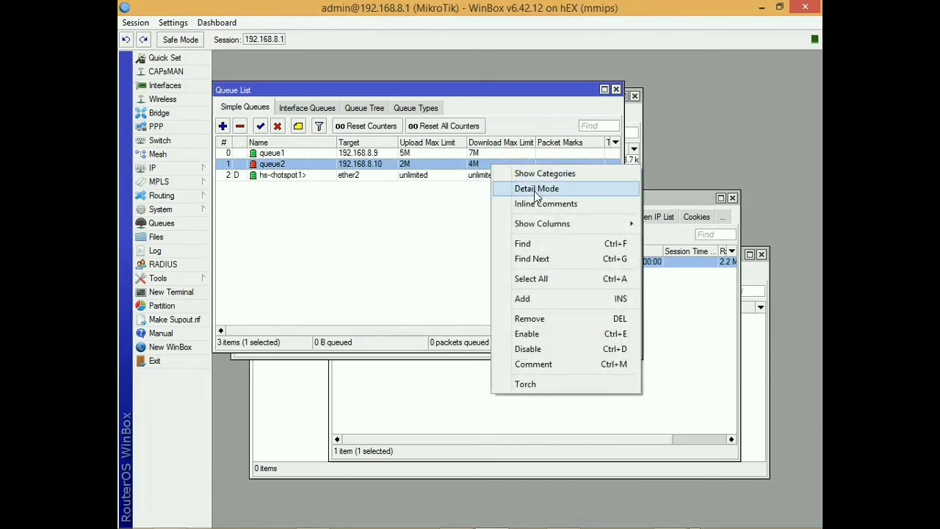
mouse_move(528, 226)
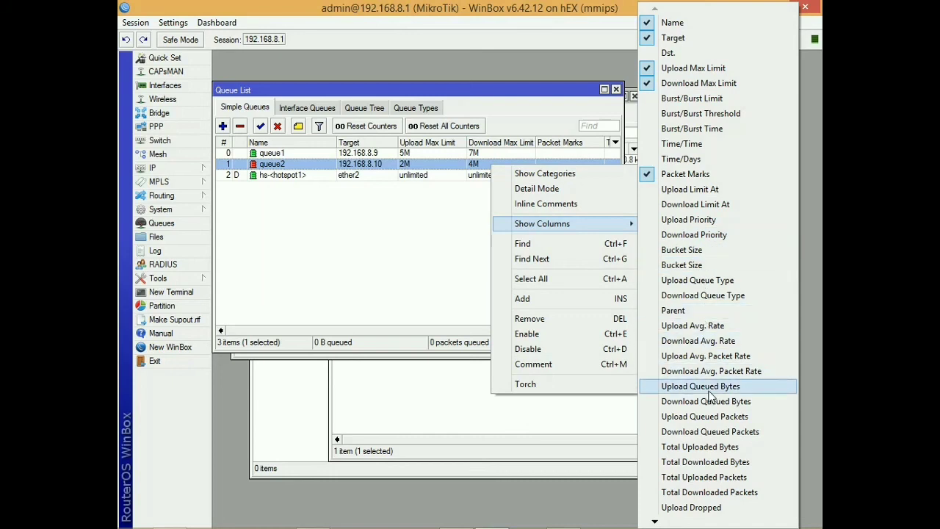
click(735, 342)
click(605, 90)
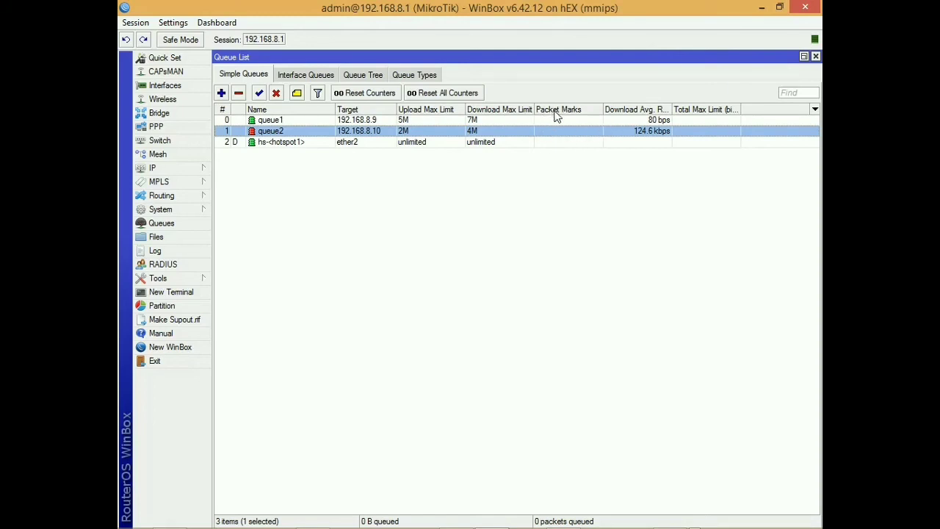
Step: Add an Upload Avg. Rate column, then go back to the speed test result
right_click(684, 132)
mouse_move(723, 189)
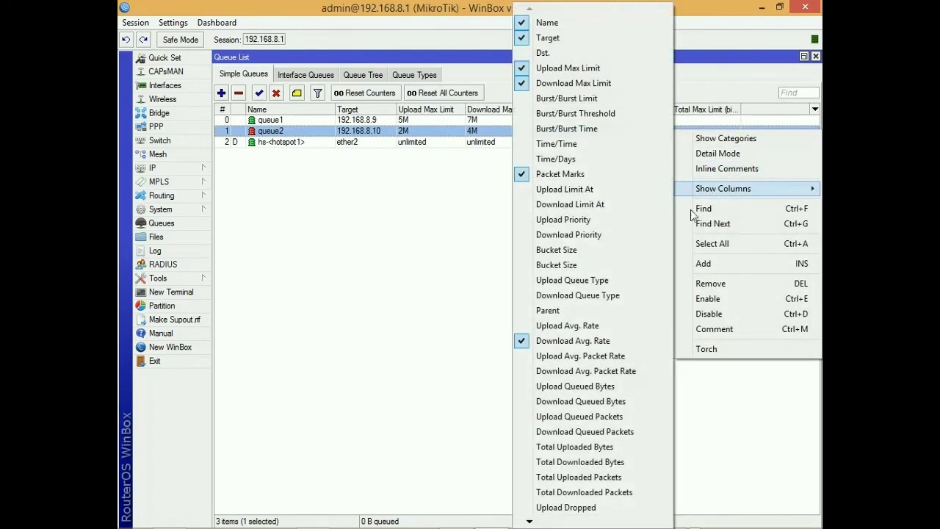
click(576, 327)
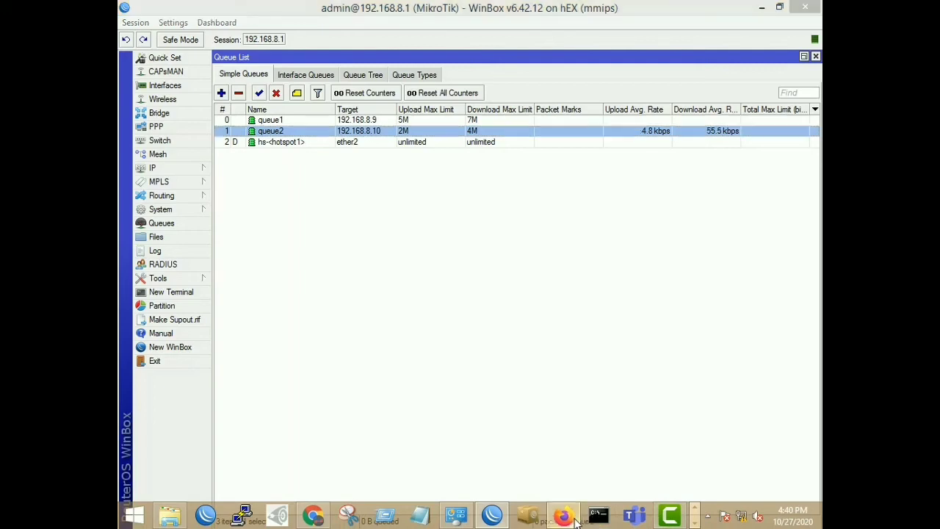
click(562, 517)
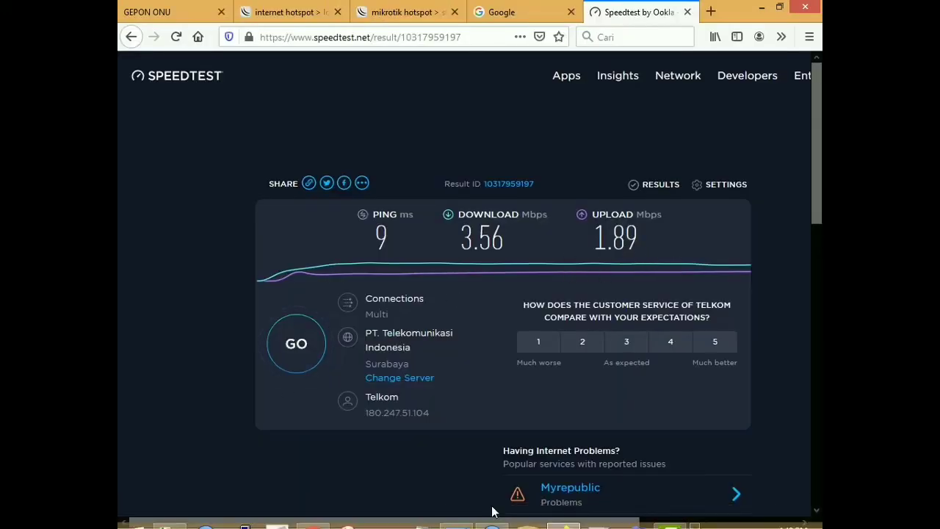
Step: Run a second speed test, comparing against queue2's live rates: 3.56 Mbps down, 1.93 Mbps up
click(318, 364)
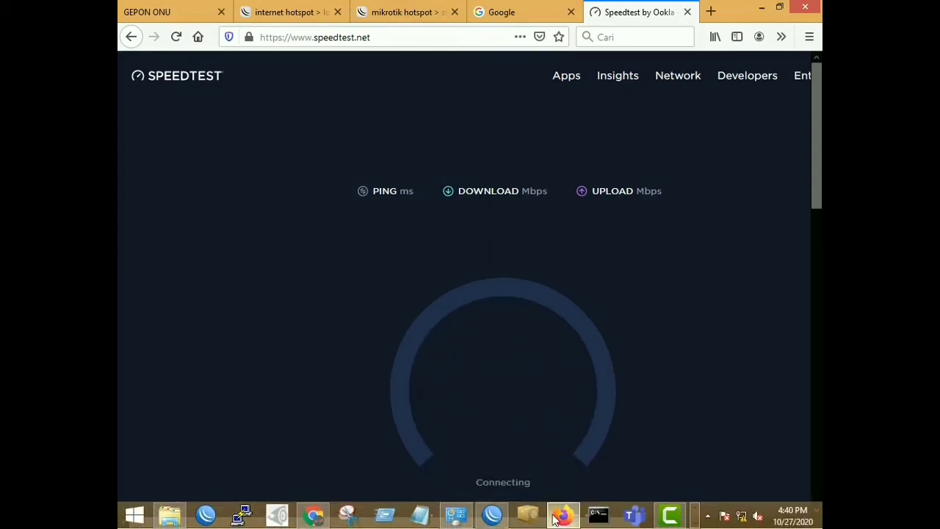
click(483, 517)
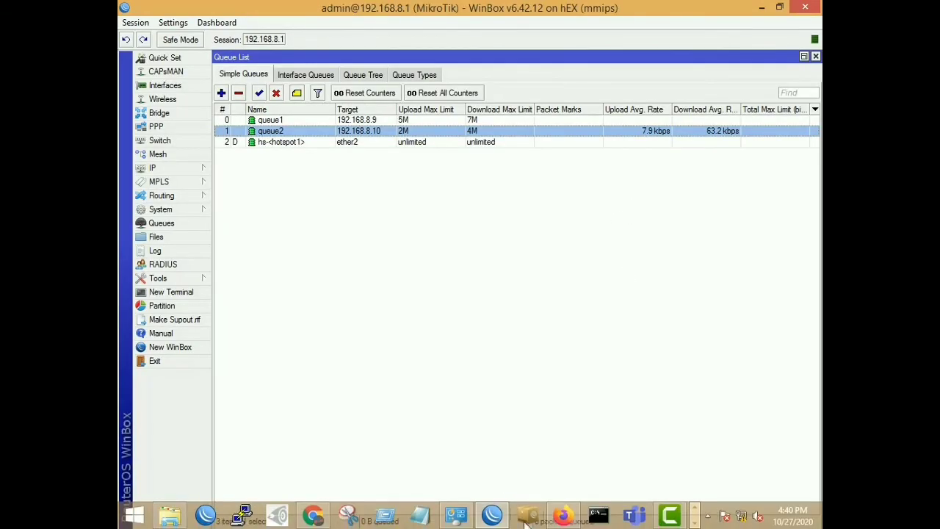
click(560, 517)
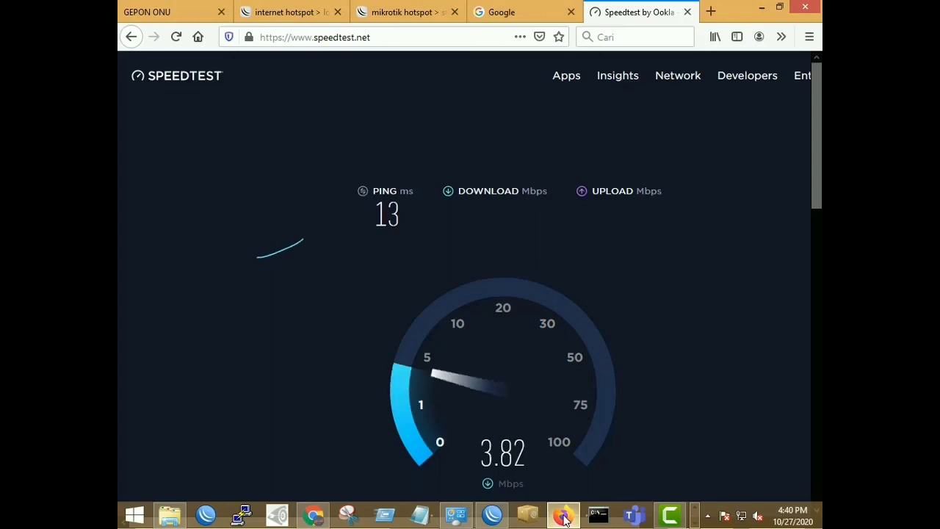
click(564, 518)
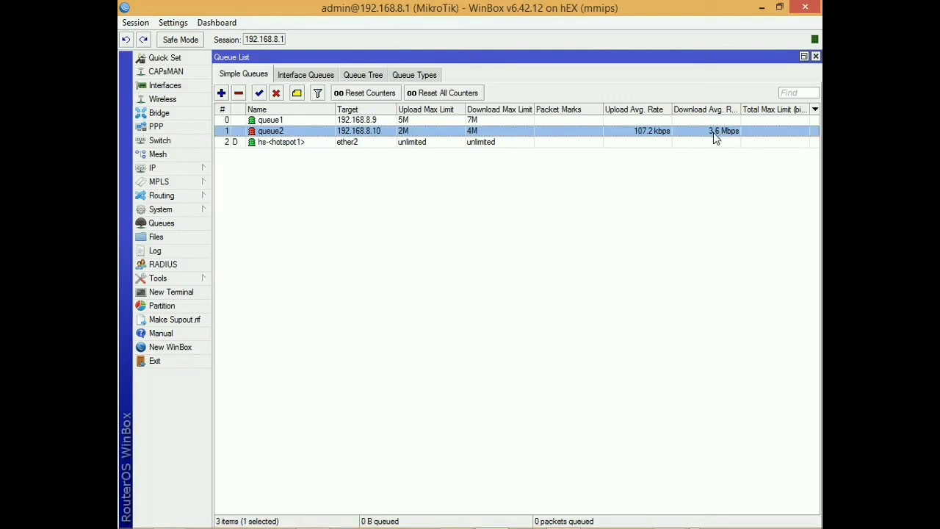
click(564, 517)
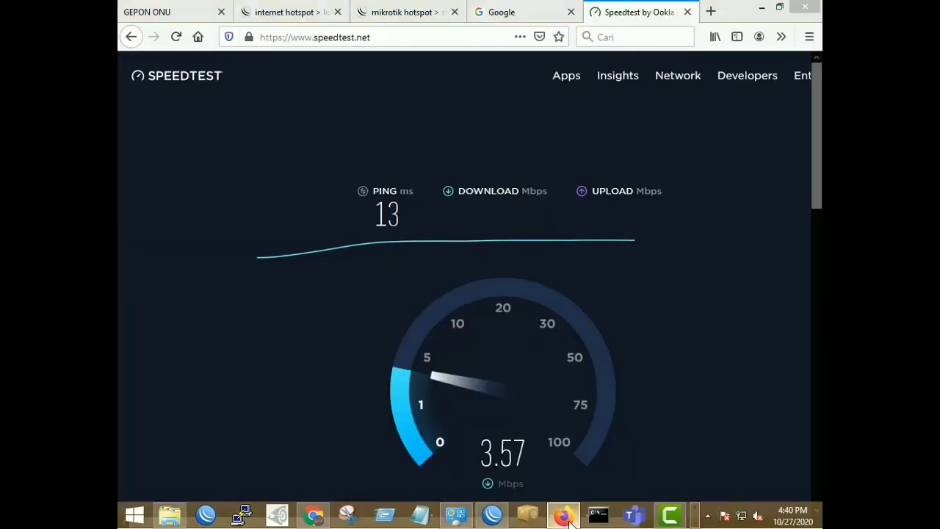
click(563, 517)
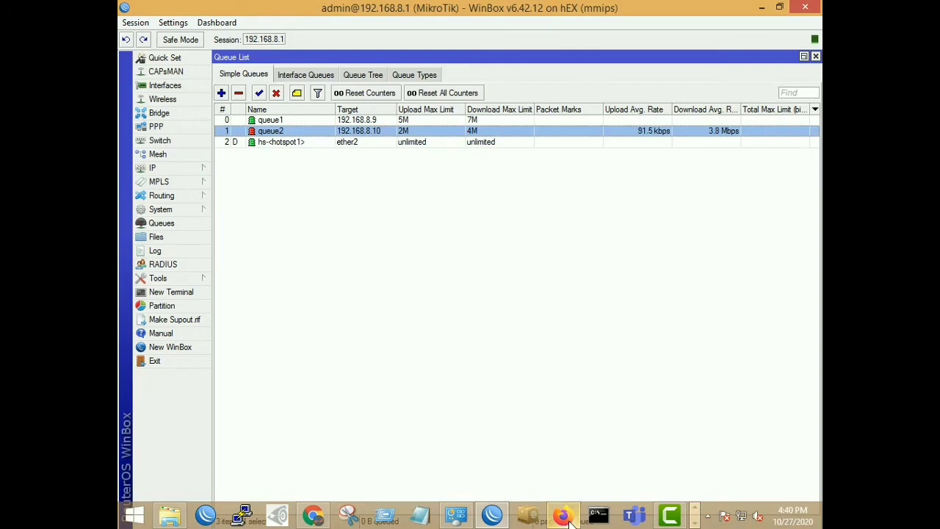
click(564, 517)
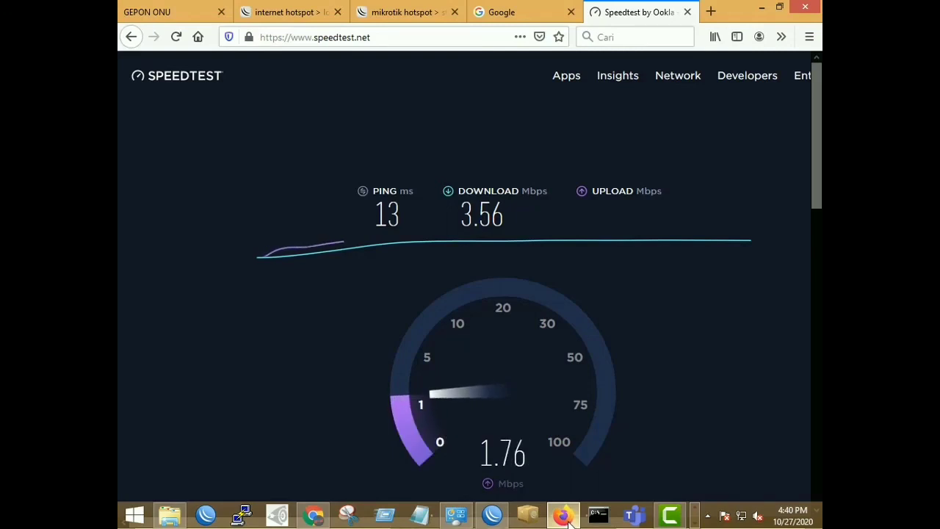
click(565, 516)
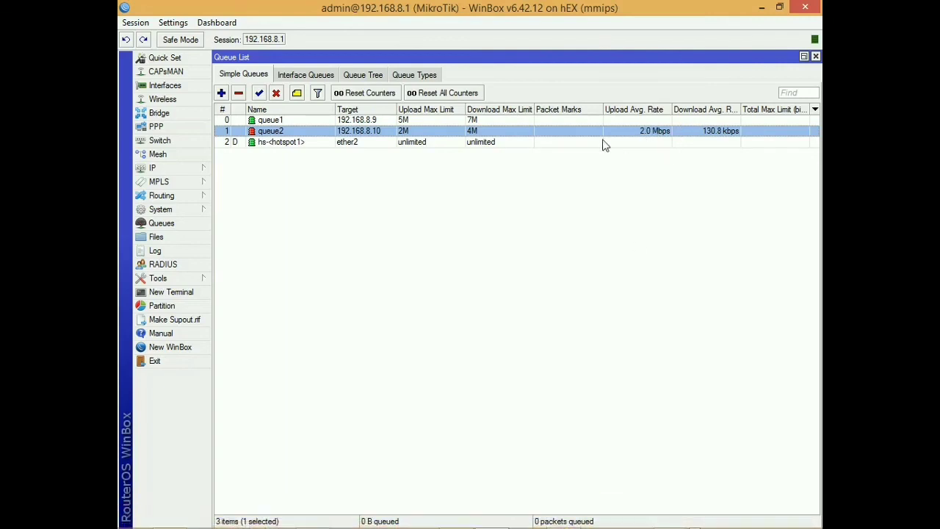
click(564, 516)
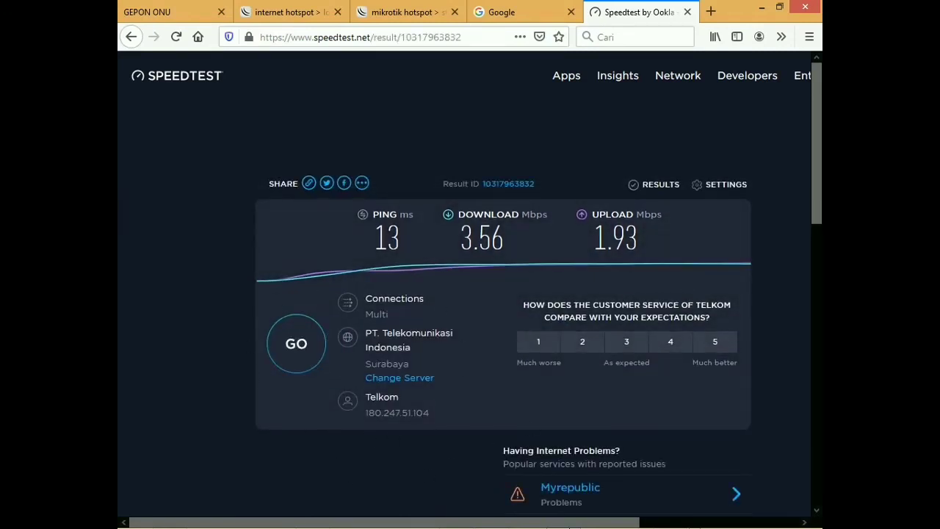
click(560, 516)
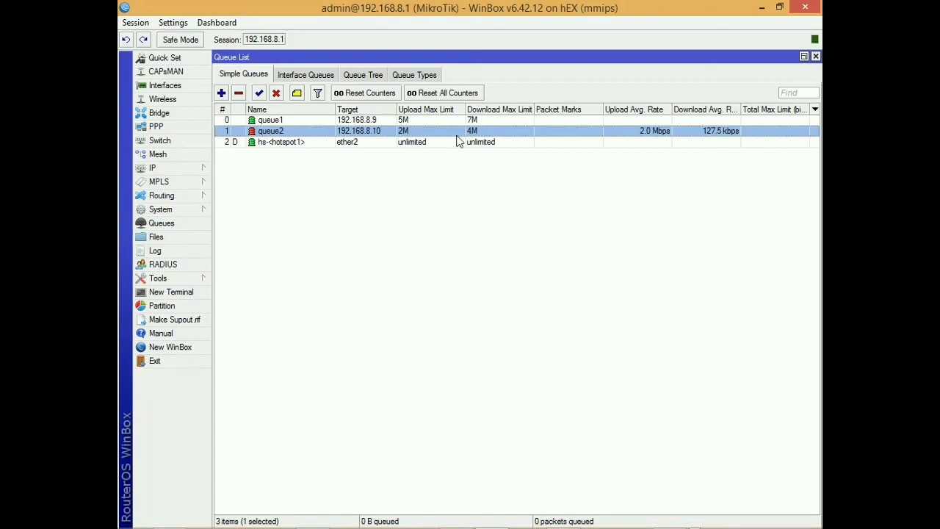
click(560, 516)
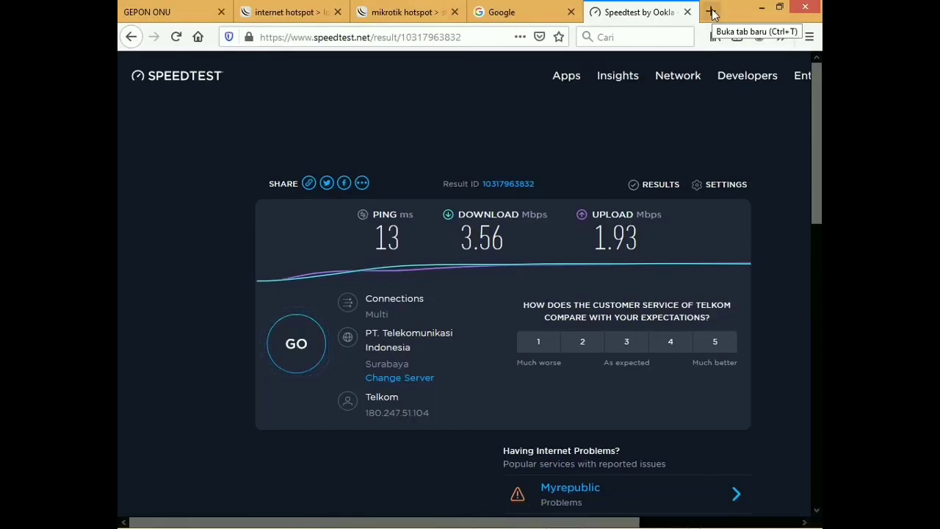
Step: Load google.com in a new browser tab
click(711, 12)
text(go)
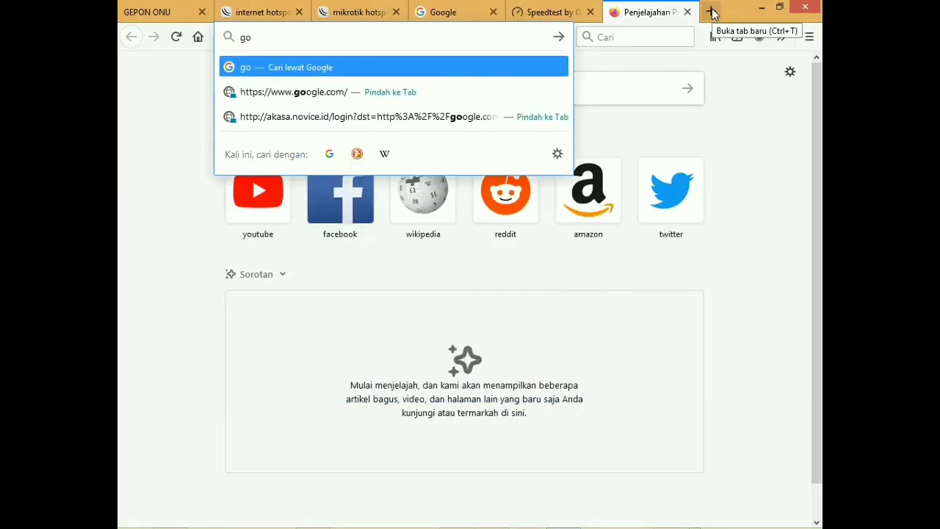
text(ogle.com)
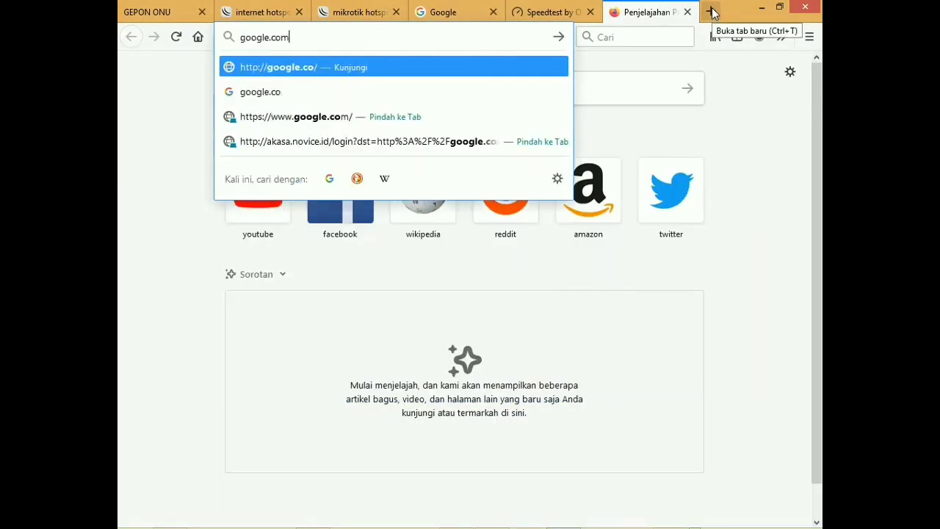
key(Return)
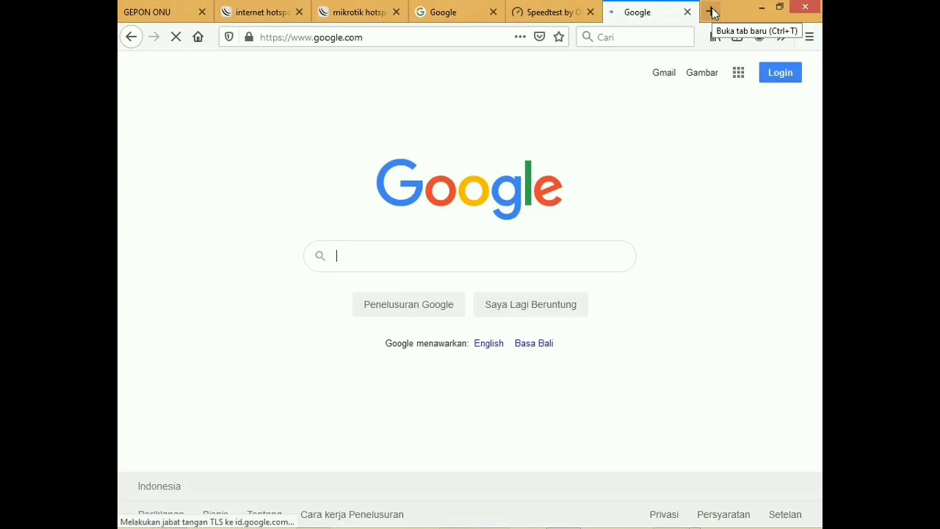